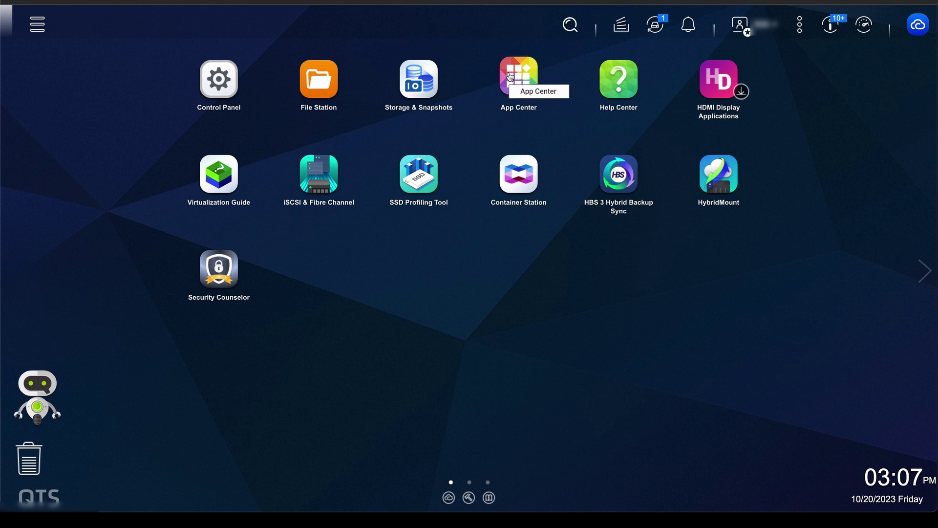
# Check the container list in Container Station, then close it.
pyautogui.click(511, 174)
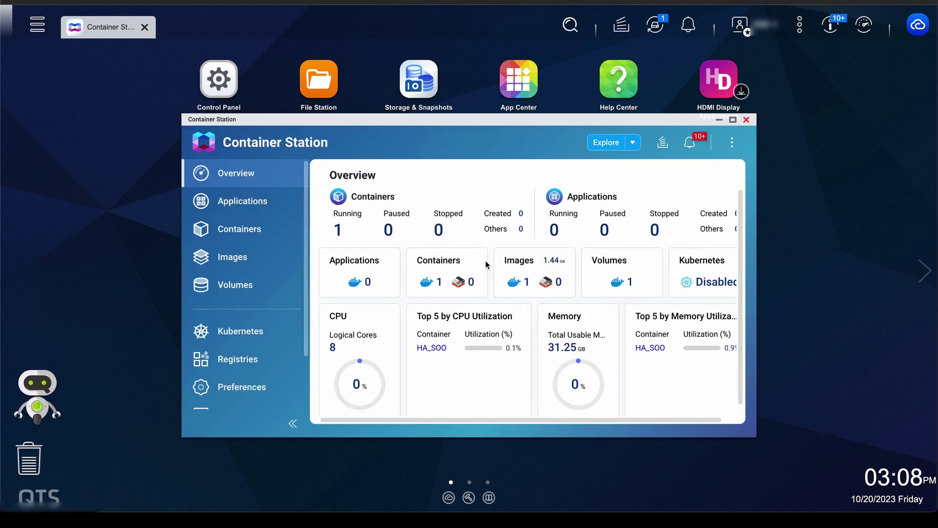
pyautogui.click(238, 233)
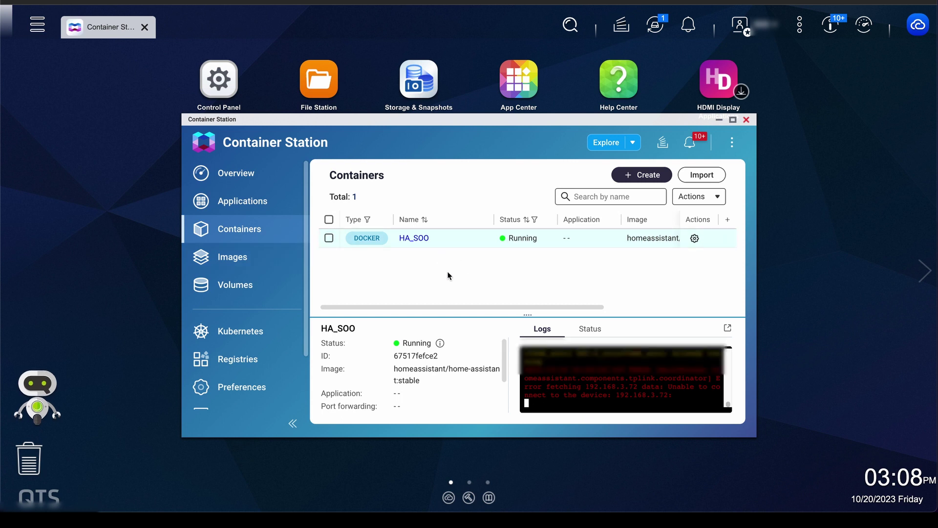
pyautogui.moveTo(466, 119); pyautogui.dragTo(473, 59)
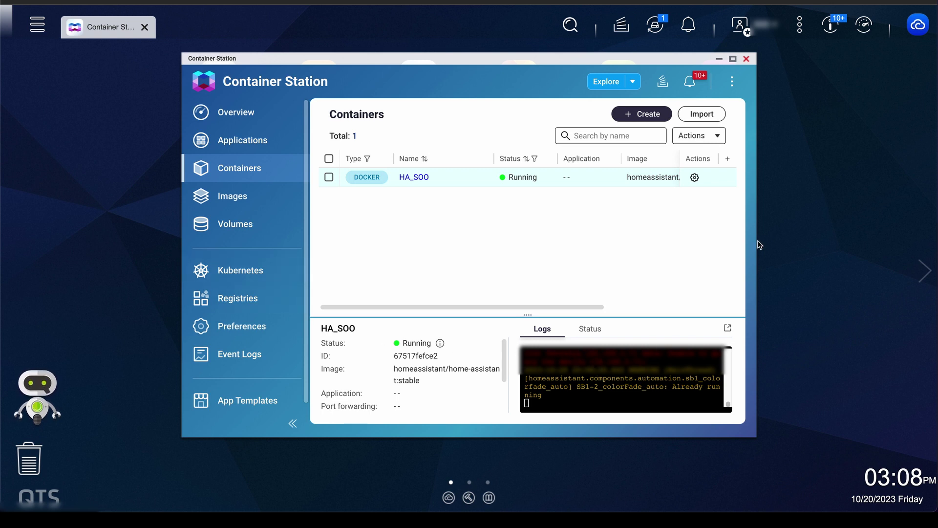
pyautogui.click(751, 60)
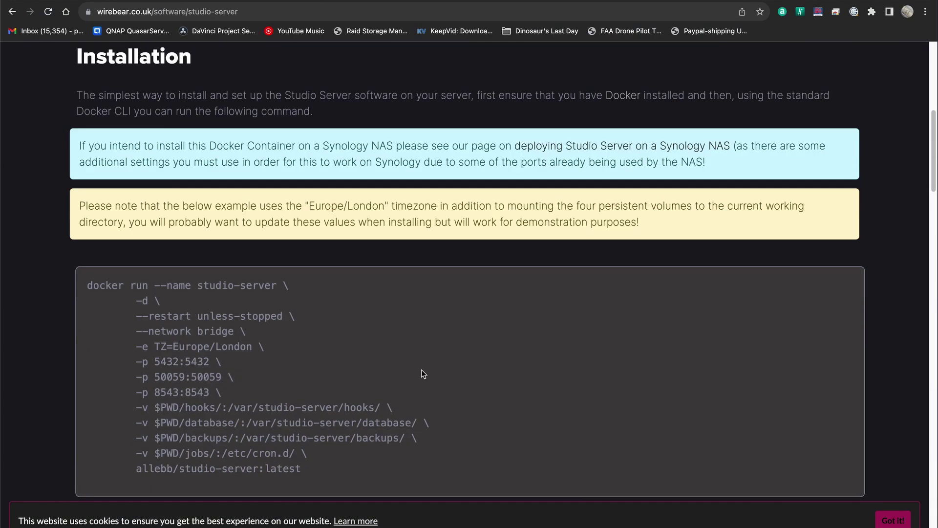
pyautogui.scroll(-1, 423, 373)
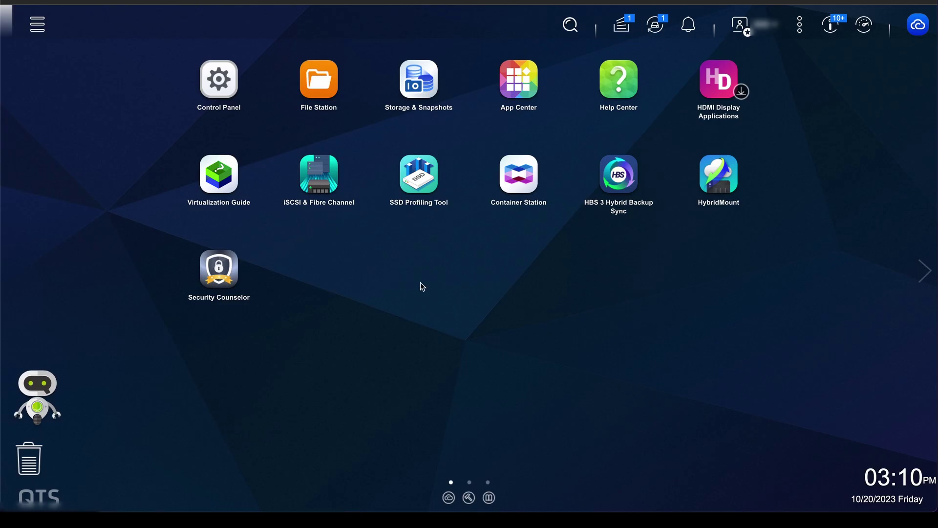
# Create a DV_hooks folder inside DVdata in File Station.
pyautogui.click(316, 87)
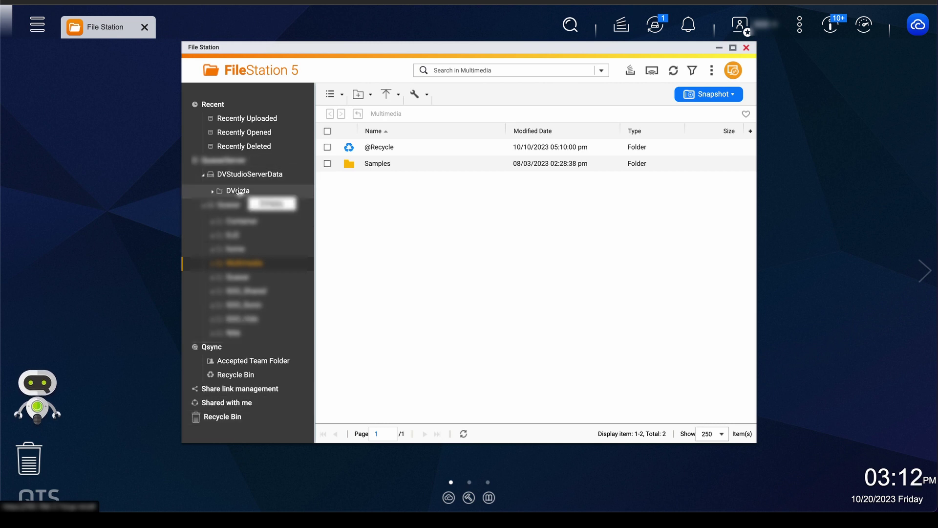
pyautogui.click(238, 191)
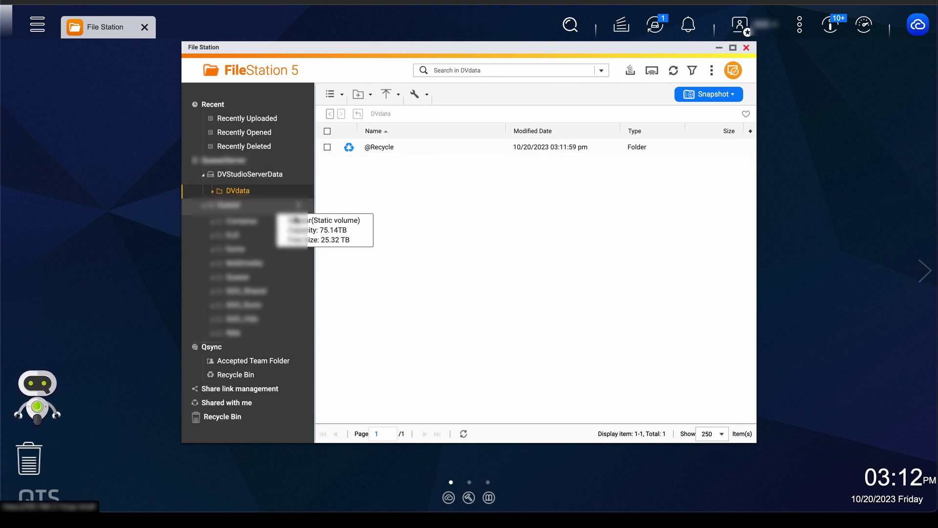
pyautogui.rightClick(392, 220)
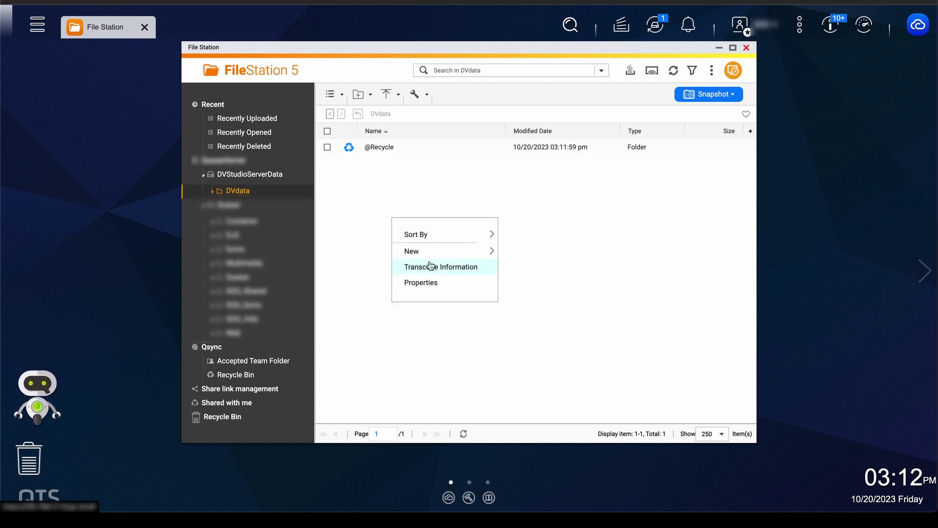
pyautogui.moveTo(486, 251)
pyautogui.click(520, 264)
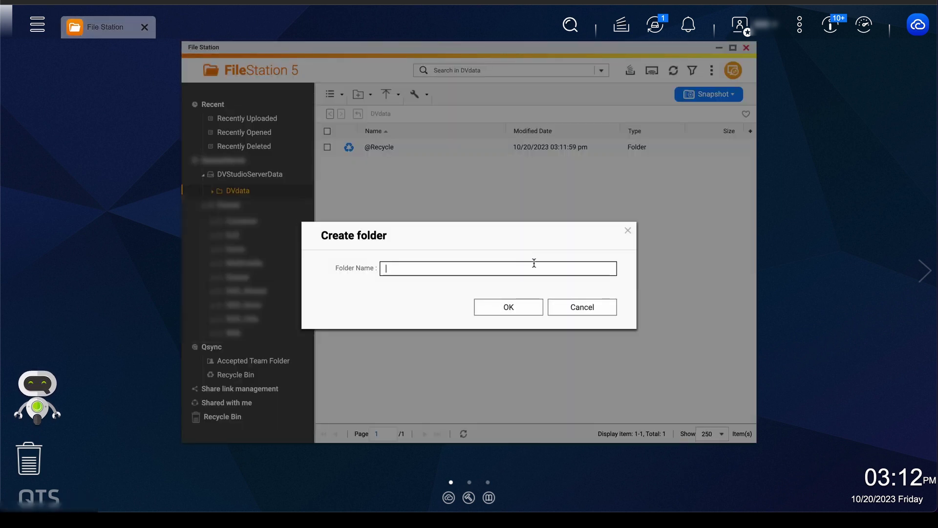
pyautogui.write('DV')
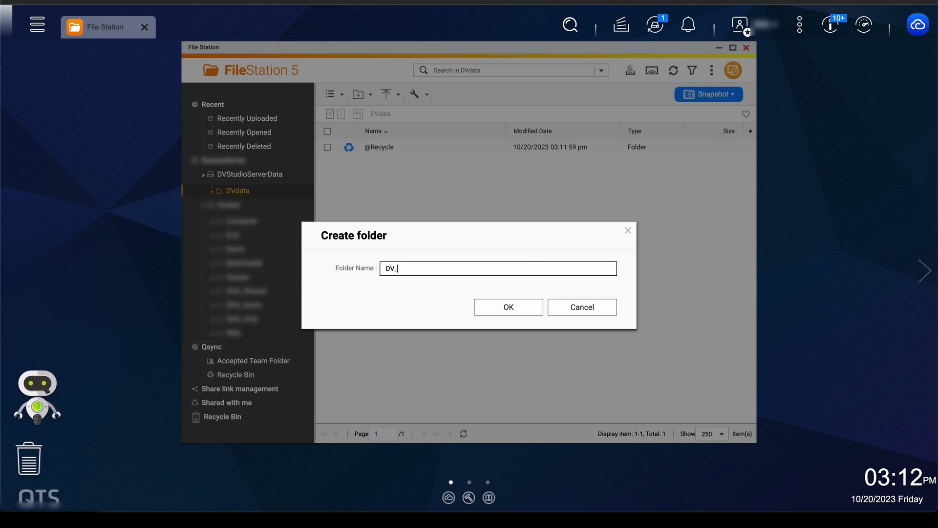
pyautogui.write('_hooks')
pyautogui.click(509, 310)
# Add the DV_jobs and DV_database folders alongside DV_hooks in DVdata.
pyautogui.rightClick(449, 264)
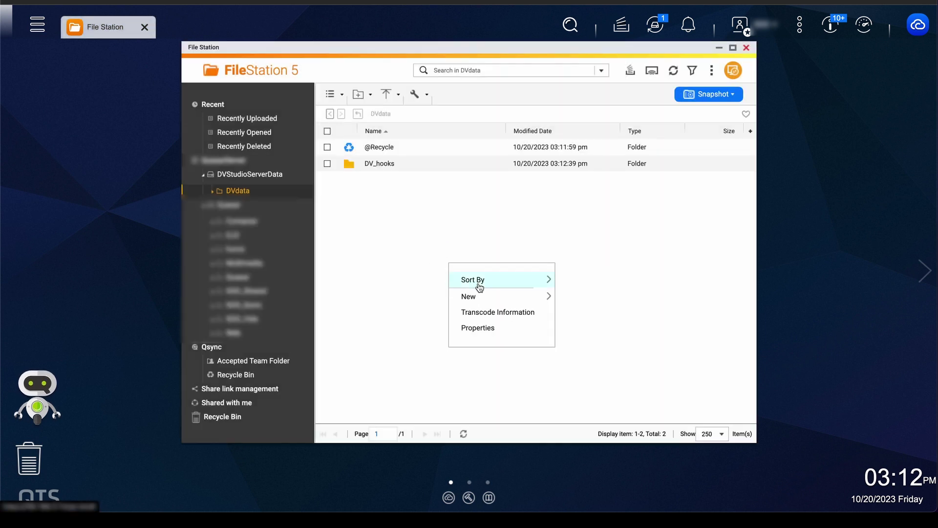
pyautogui.moveTo(518, 296)
pyautogui.click(584, 301)
pyautogui.write('DV_jo')
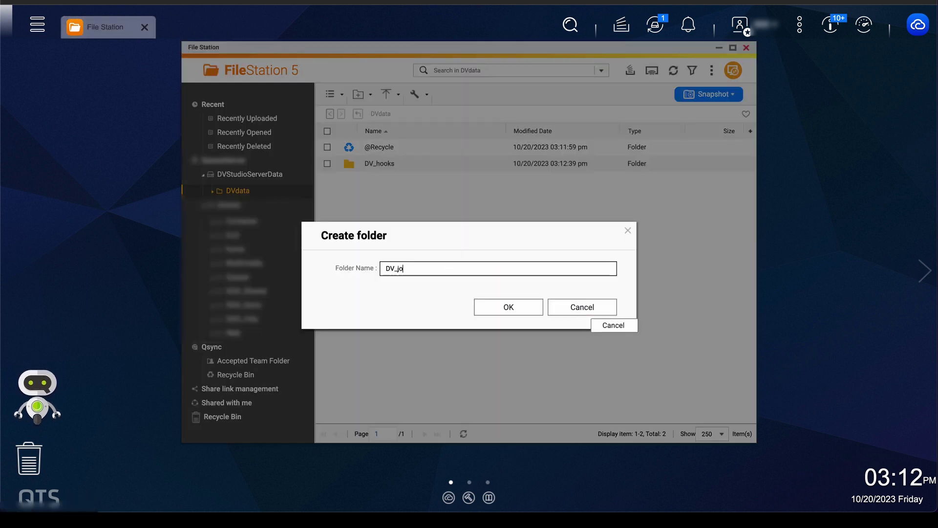
pyautogui.write('bs')
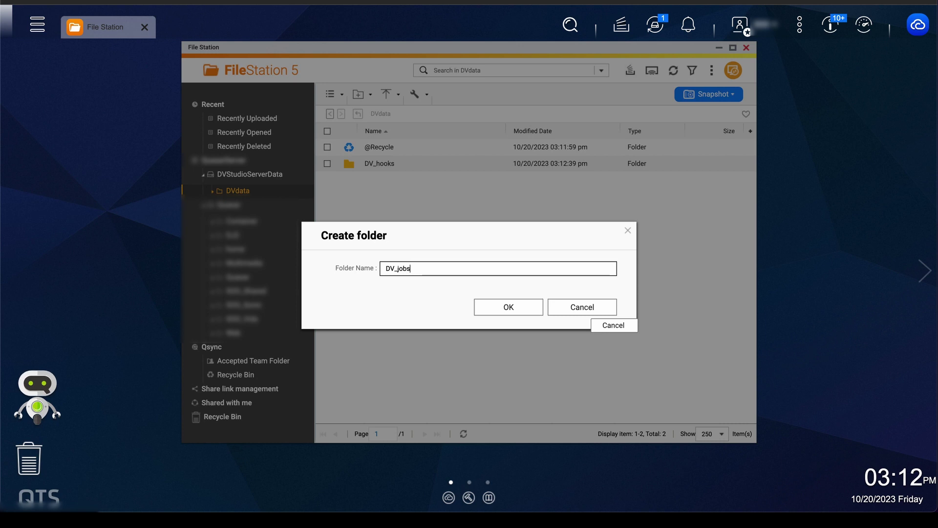
pyautogui.click(513, 306)
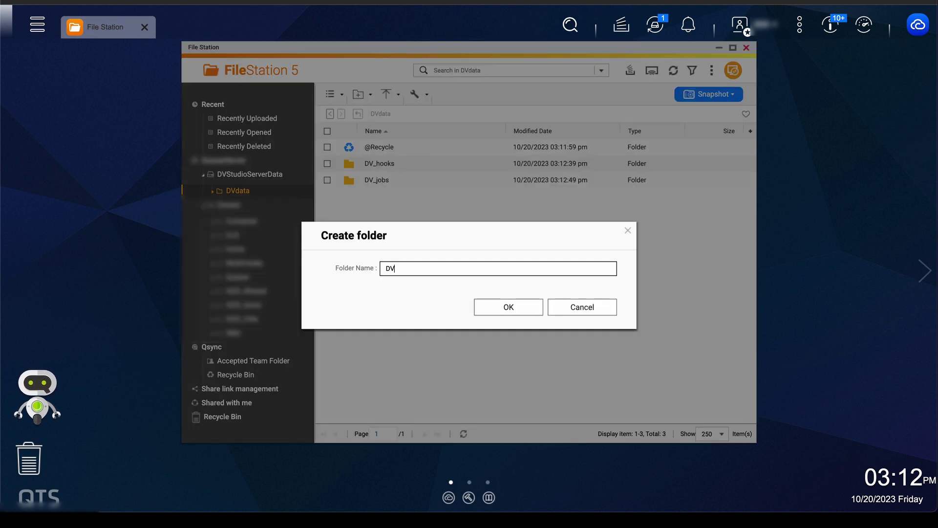
pyautogui.write('_database')
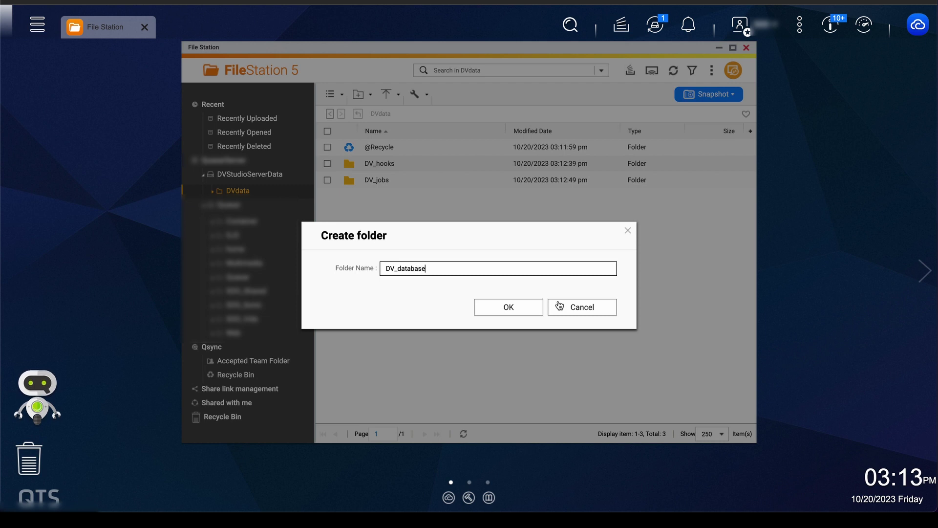
pyautogui.click(504, 310)
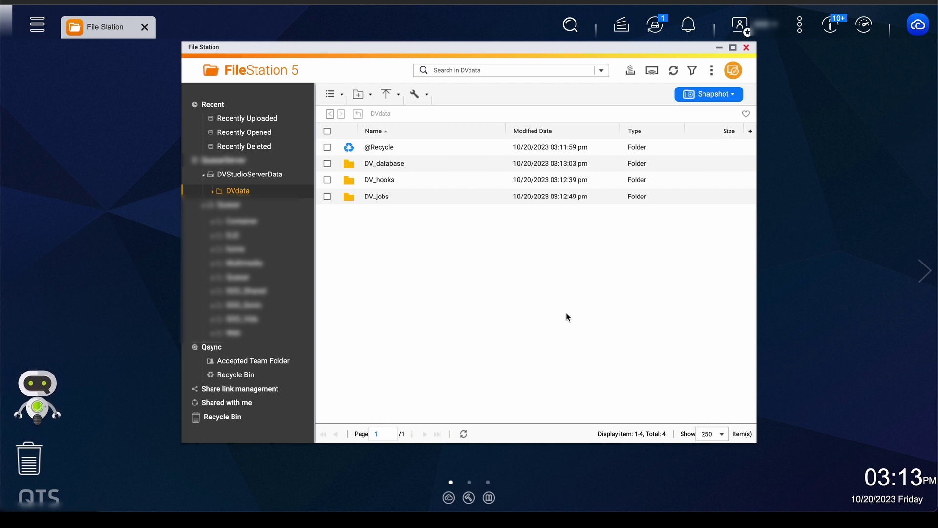
# Browse SOO_Vids > SOO_Backups > Video to DavinciProjectServerBackups, then close File Station.
pyautogui.click(232, 320)
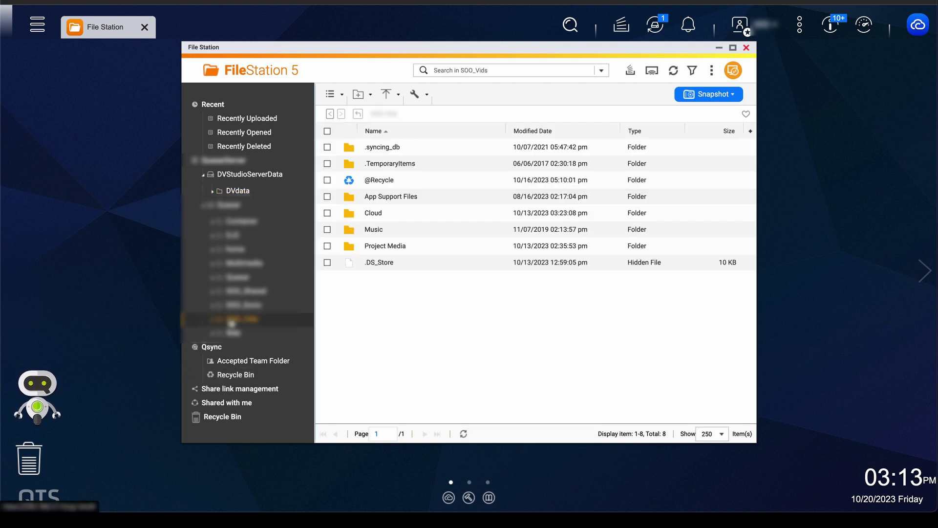
pyautogui.doubleClick(379, 214)
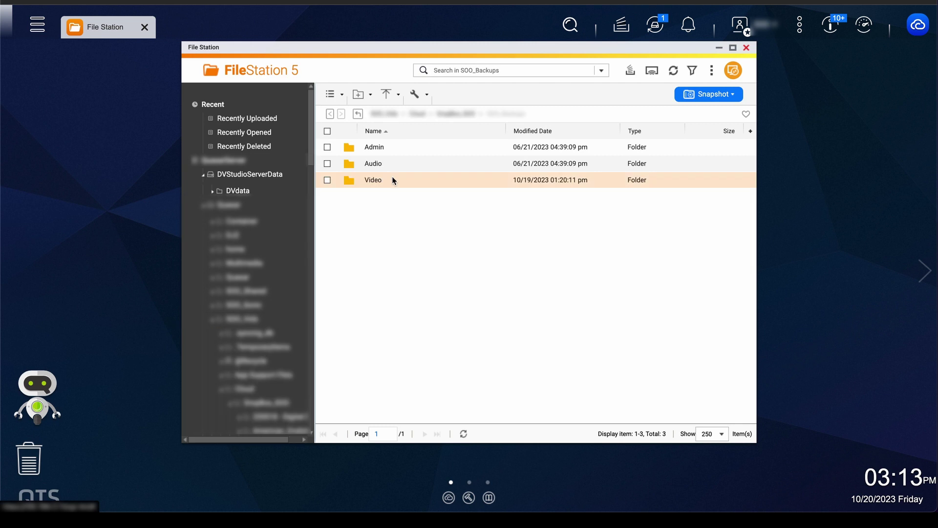
pyautogui.doubleClick(373, 180)
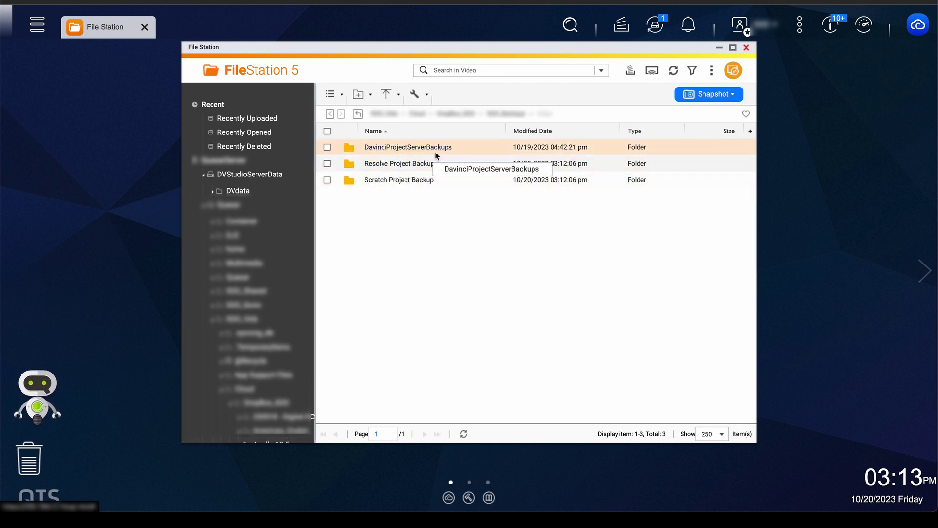
pyautogui.click(380, 151)
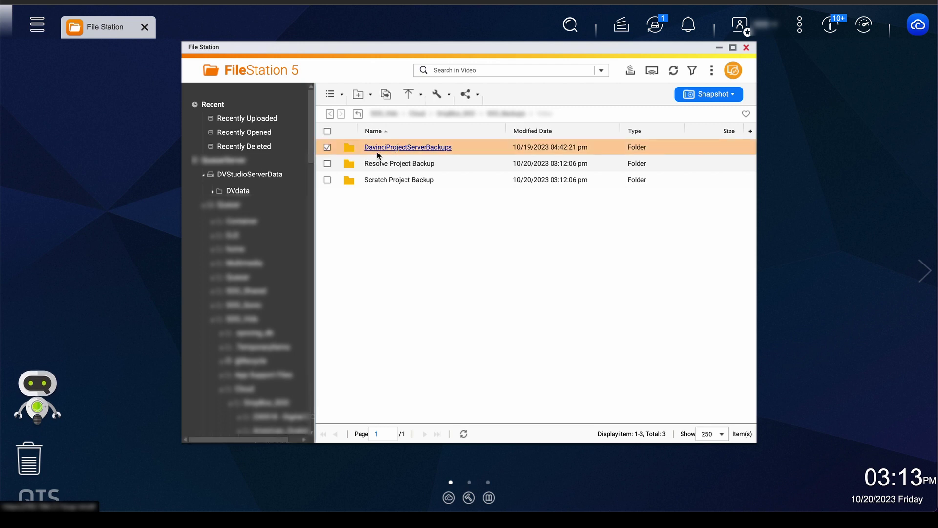
pyautogui.click(746, 47)
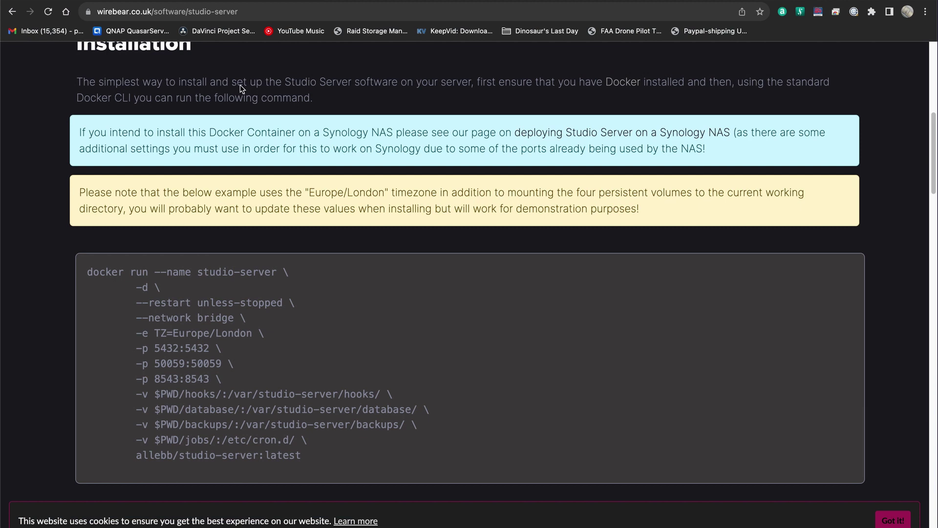
# Select the whole docker run command on the Studio Server page.
pyautogui.scroll(10, 191, 313)
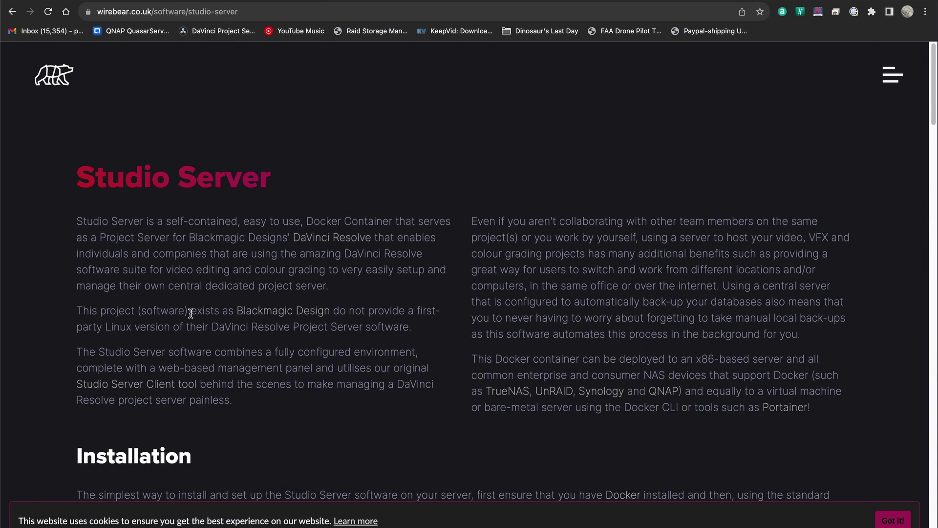
pyautogui.scroll(-11, 191, 313)
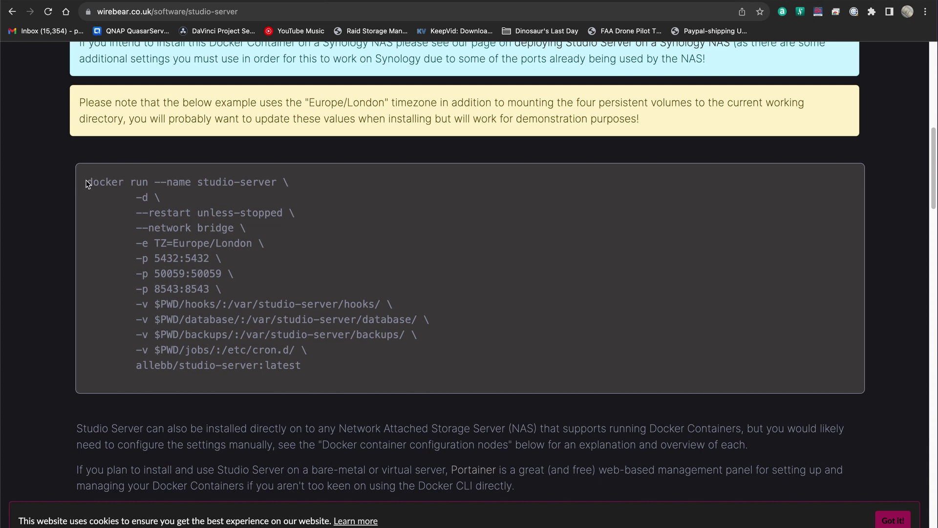
pyautogui.moveTo(89, 182); pyautogui.dragTo(381, 386)
pyautogui.press('super+c')
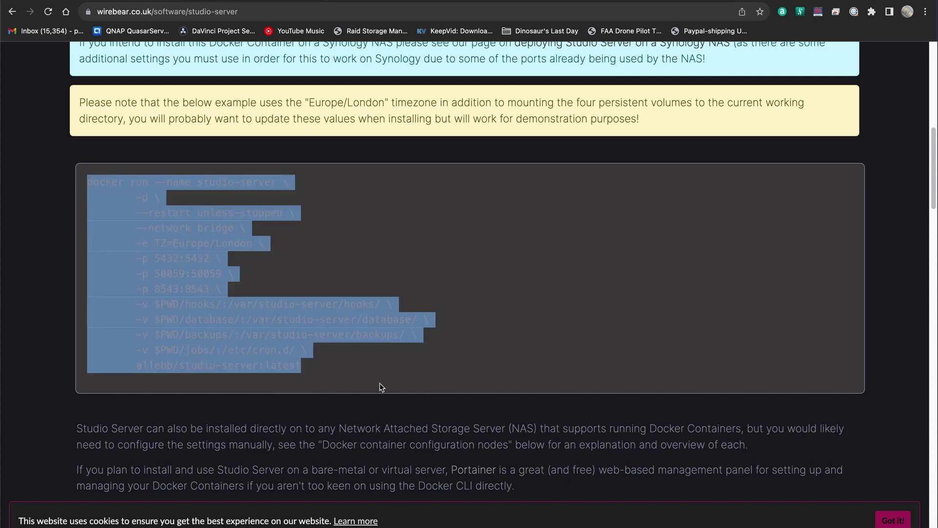
# Launch TextEdit through Spotlight search with 'tex'.
pyautogui.press('super+space')
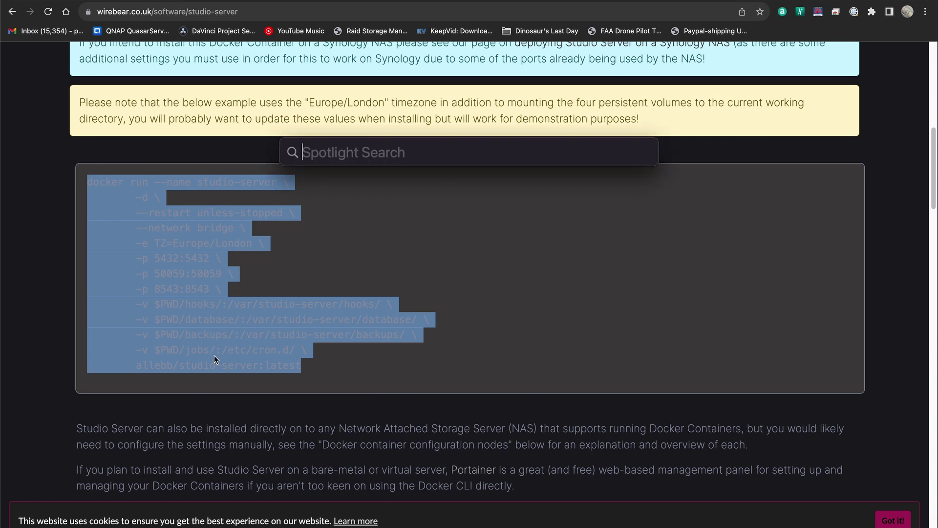
pyautogui.write('text')
pyautogui.press('Return')
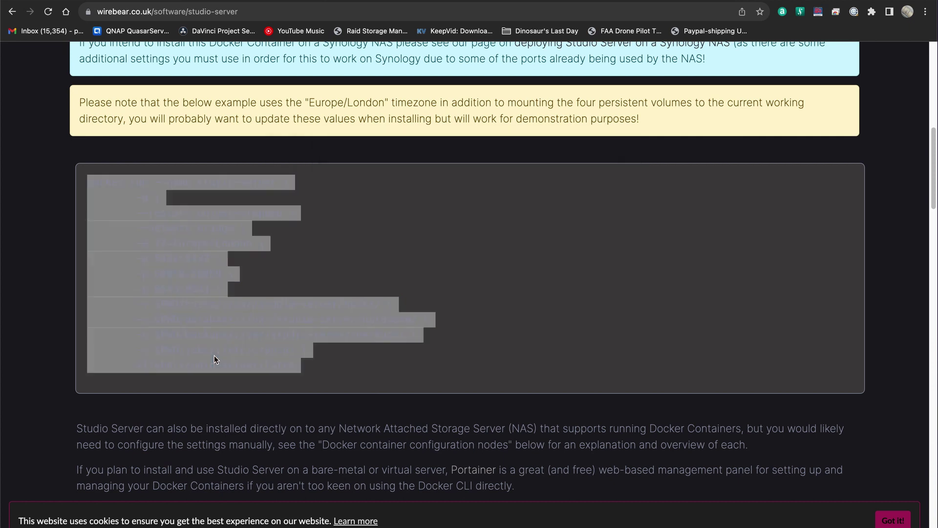
# Paste the docker run command into the enlarged, widened TextEdit document.
pyautogui.doubleClick(222, 16)
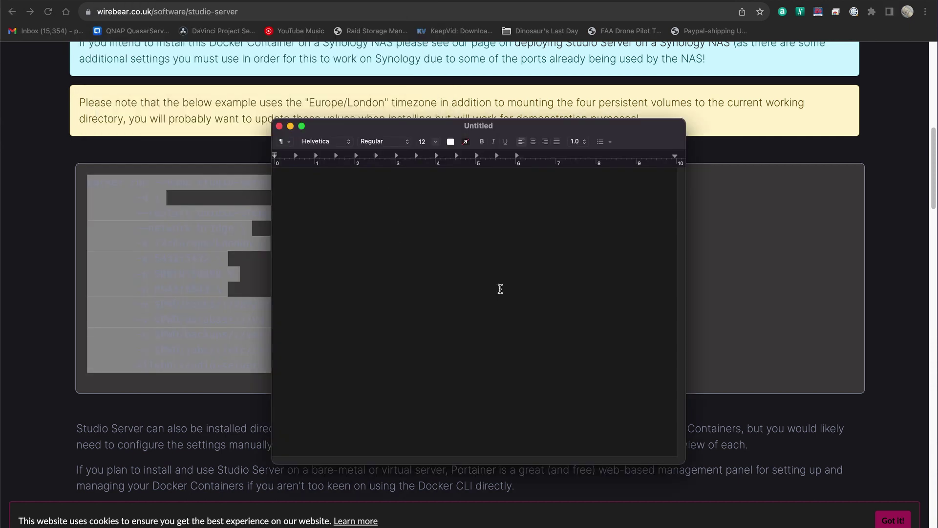
pyautogui.press('super+v')
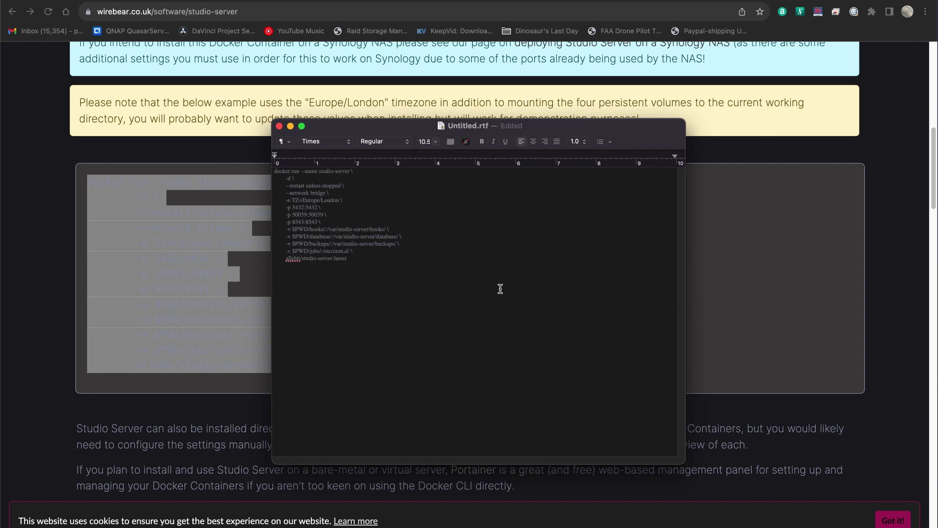
pyautogui.press('super+a')
pyautogui.click(482, 378)
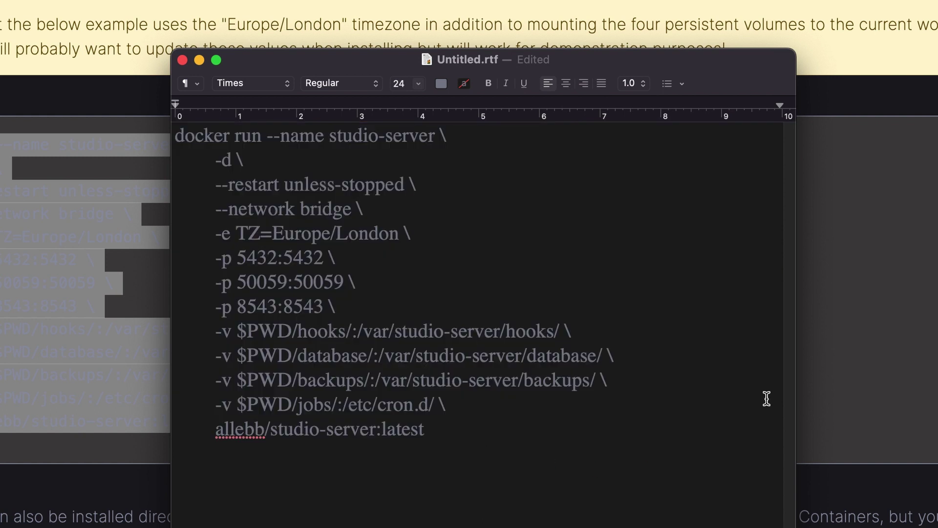
pyautogui.moveTo(795, 396); pyautogui.dragTo(937, 397)
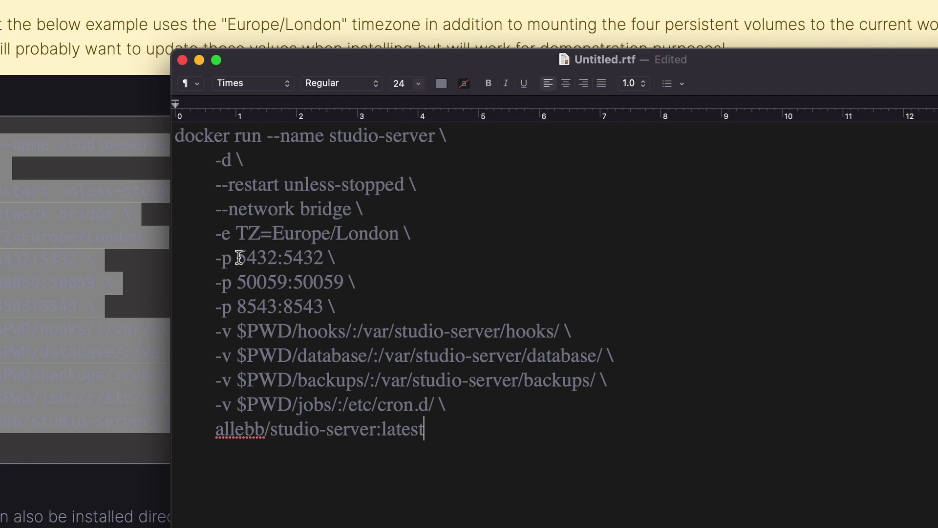
# Try replacing the Europe/London time zone with America/Chicago, undoing the first attempt.
pyautogui.moveTo(273, 233); pyautogui.dragTo(394, 236)
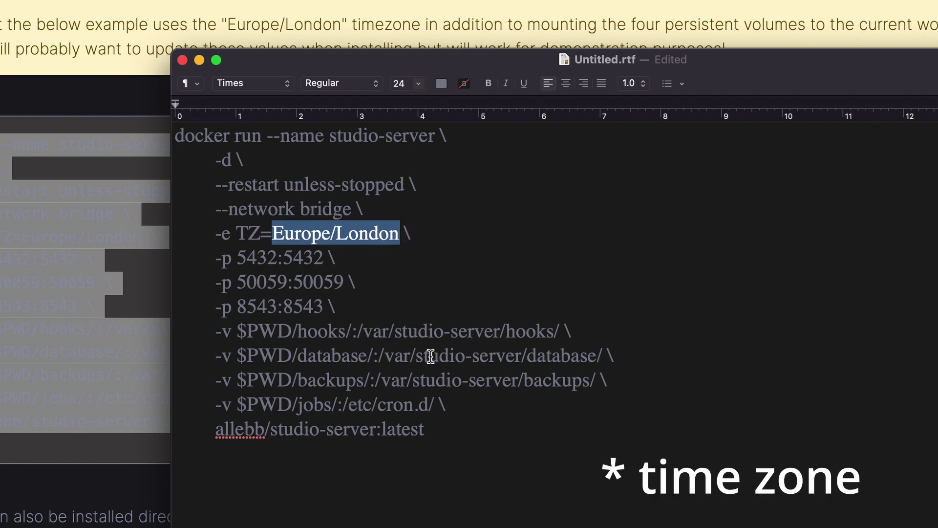
pyautogui.write('Ameri')
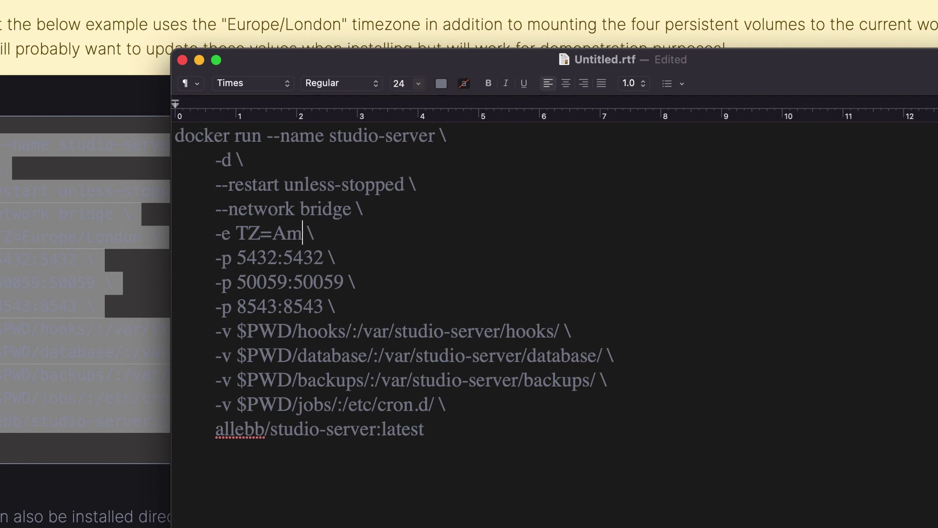
pyautogui.write('ca')
pyautogui.press('super+z')
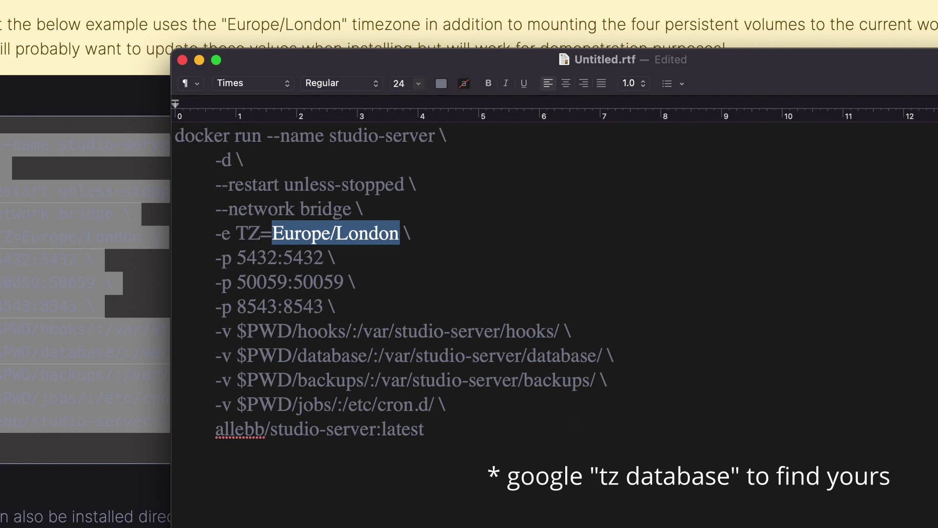
pyautogui.write('America')
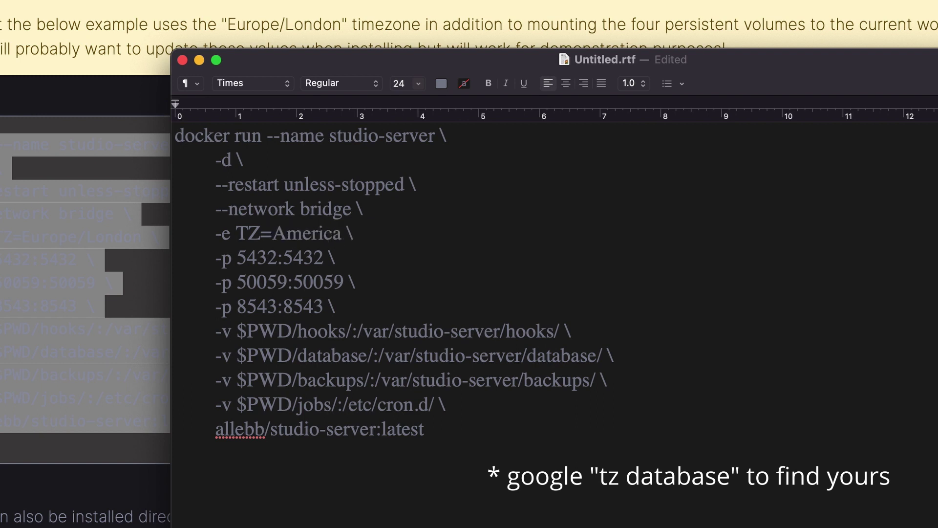
pyautogui.write('/Chicago')
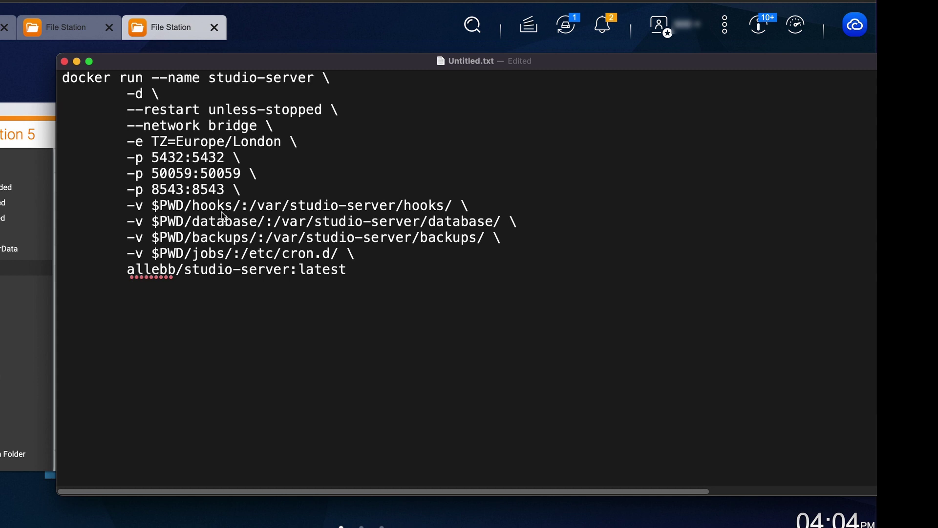
# Switch away from TextEdit to bring the DVdata listing in File Station forward.
pyautogui.press('super+Tab')
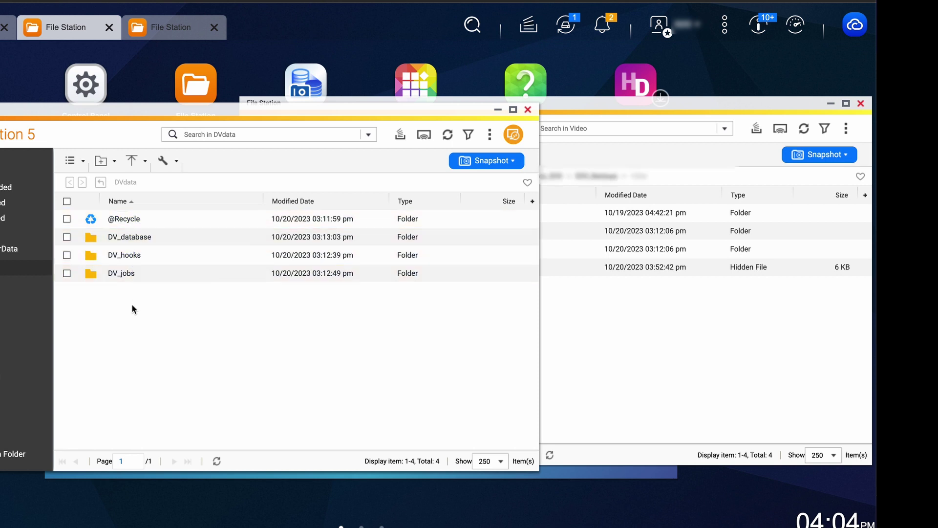
# Copy the DV_hooks folder's location (/DVdata) from its Properties dialog.
pyautogui.rightClick(132, 261)
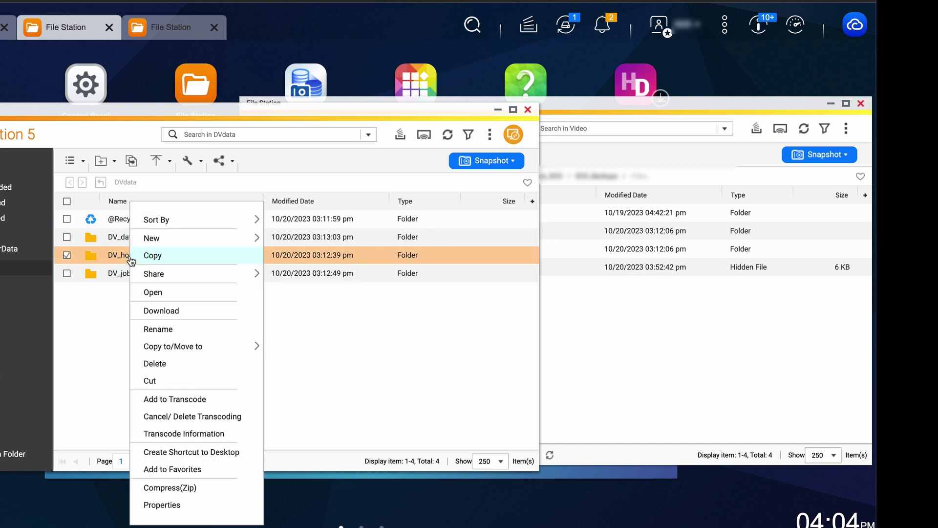
pyautogui.click(154, 505)
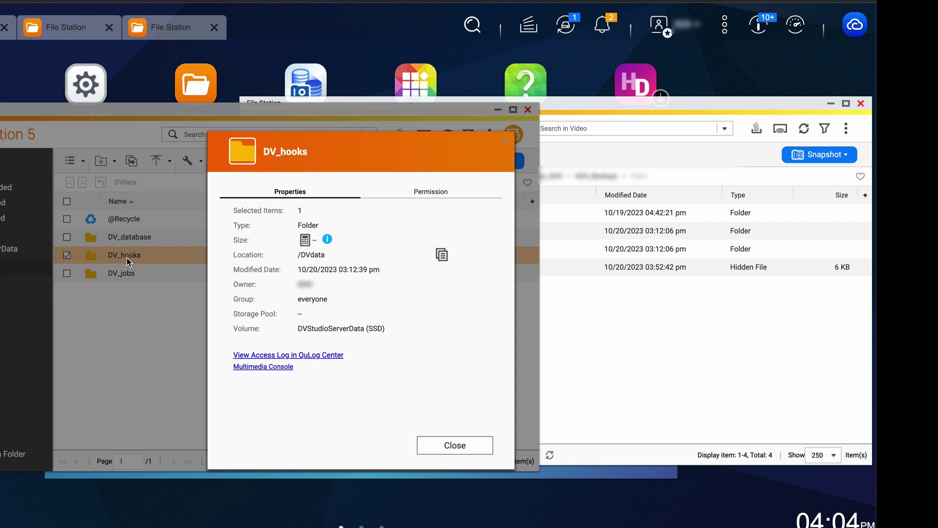
pyautogui.click(442, 254)
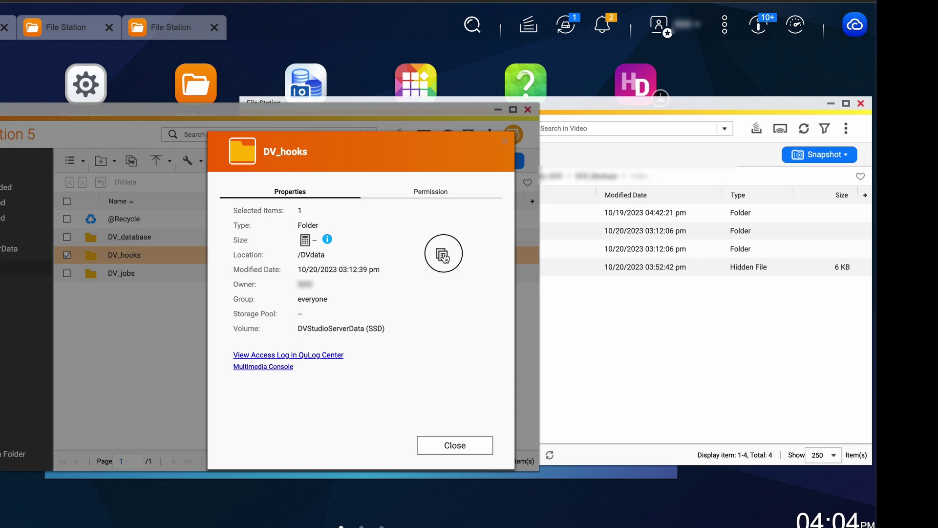
pyautogui.click(463, 448)
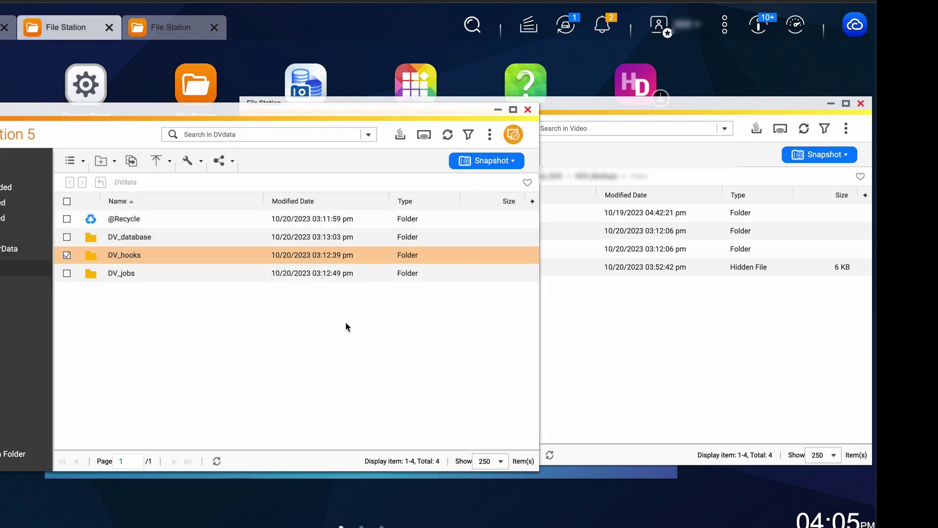
# Replace $PWD/hooks with /share/DVdata/DV_hooks on the hooks volume line.
pyautogui.press('super+Tab')
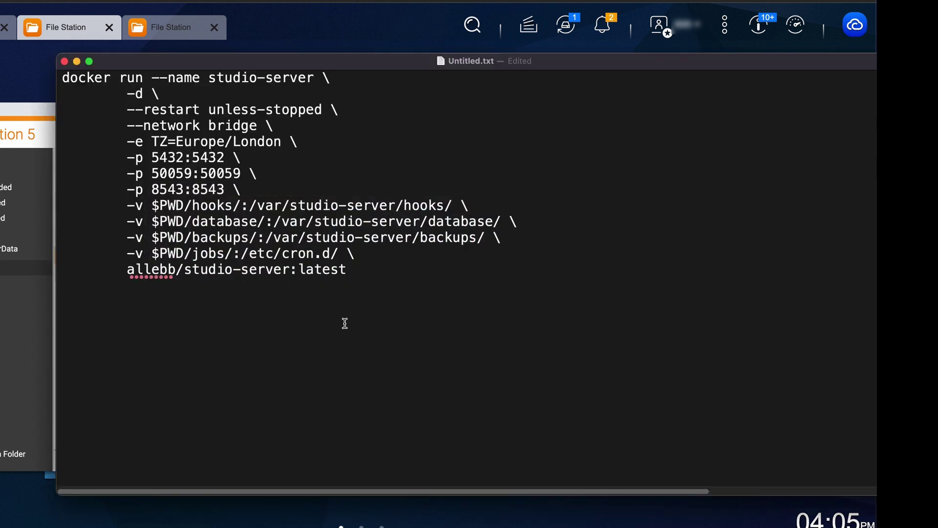
pyautogui.moveTo(152, 205); pyautogui.dragTo(231, 211)
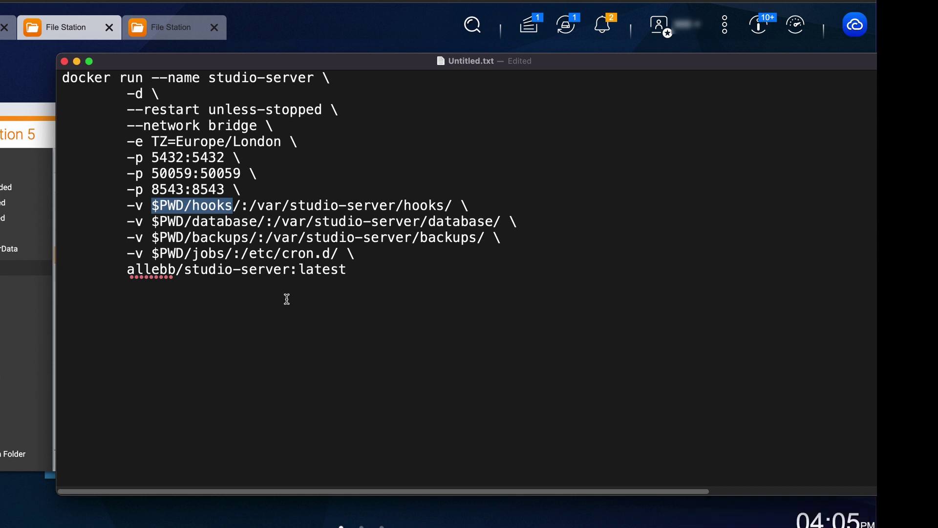
pyautogui.write('/')
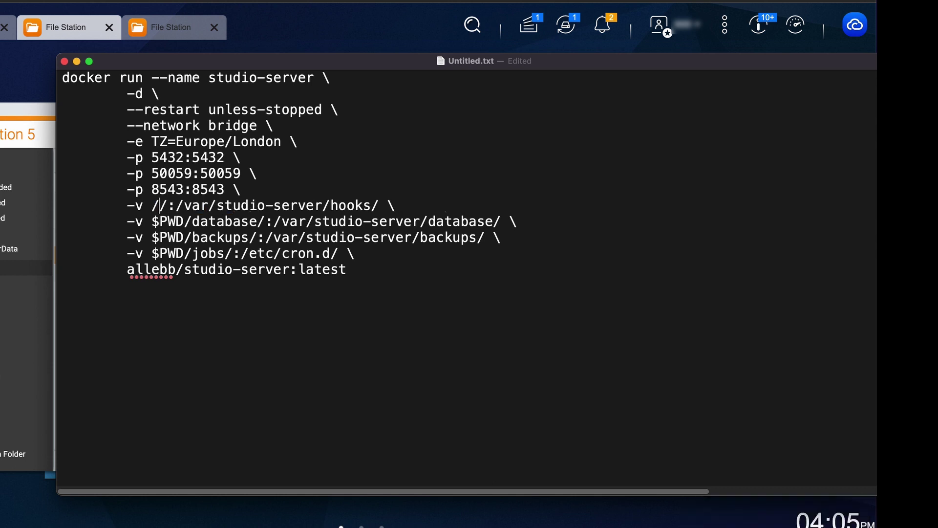
pyautogui.write('share')
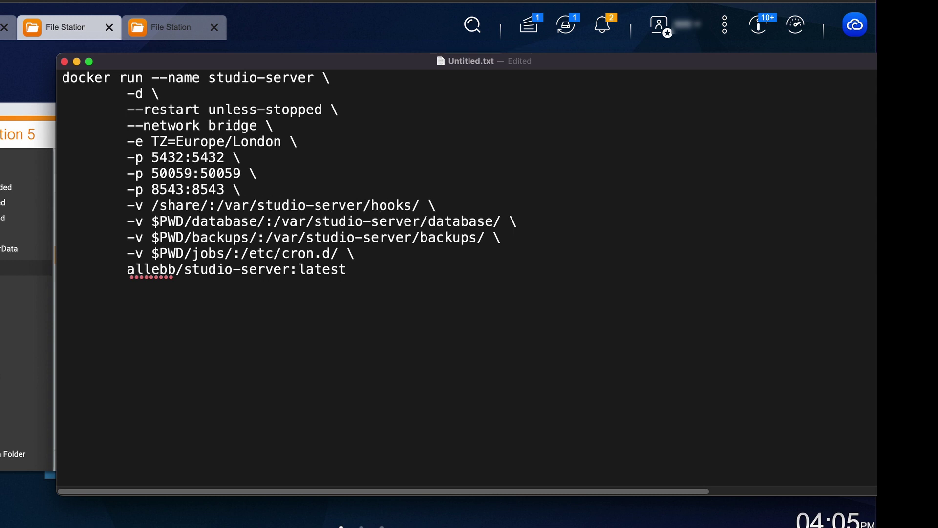
pyautogui.write('/')
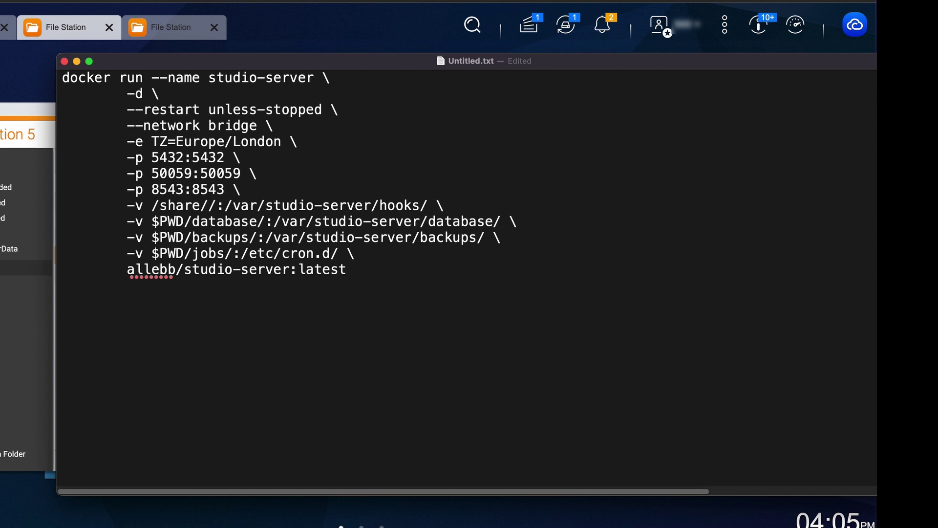
pyautogui.write('/DVdata')
pyautogui.press('Left')
pyautogui.press('Left')
pyautogui.press('Left')
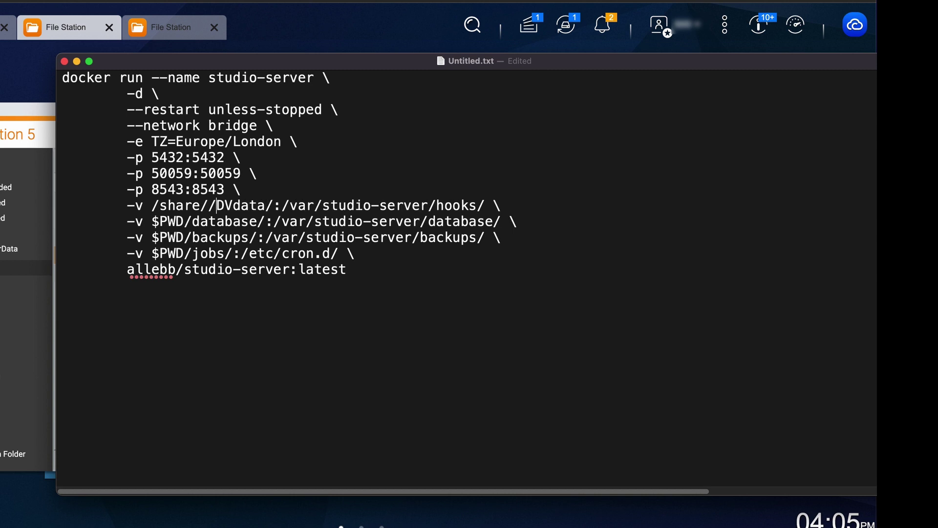
pyautogui.press('BackSpace')
pyautogui.press('Right')
pyautogui.press('Right')
pyautogui.press('Right')
pyautogui.press('Right')
pyautogui.press('Right')
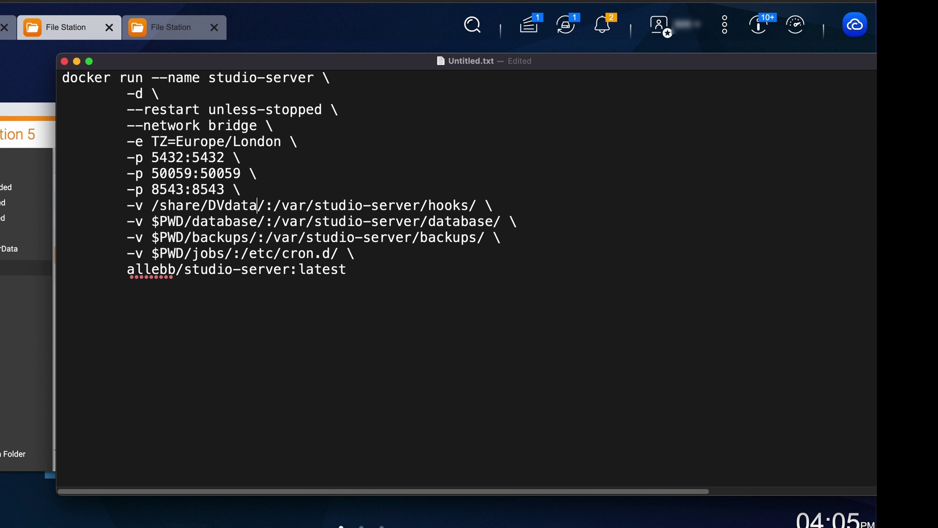
pyautogui.write('/')
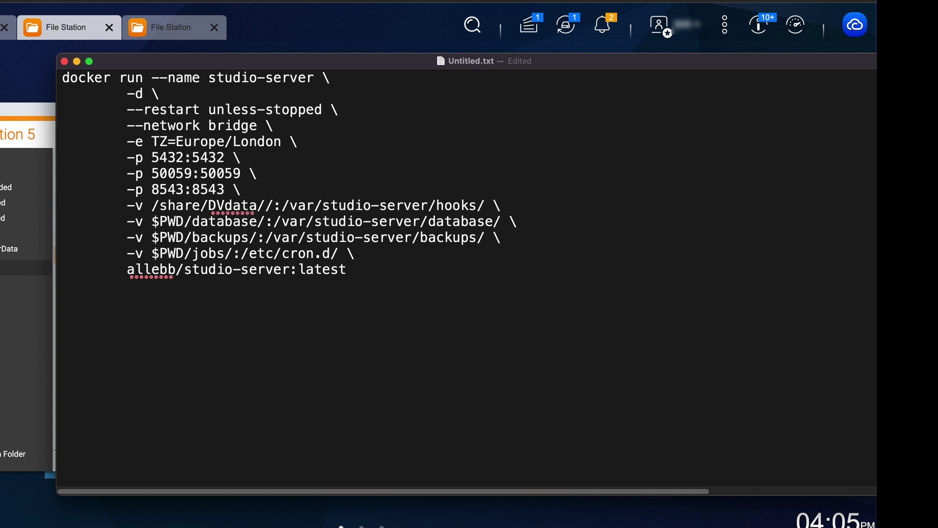
pyautogui.write('DV_')
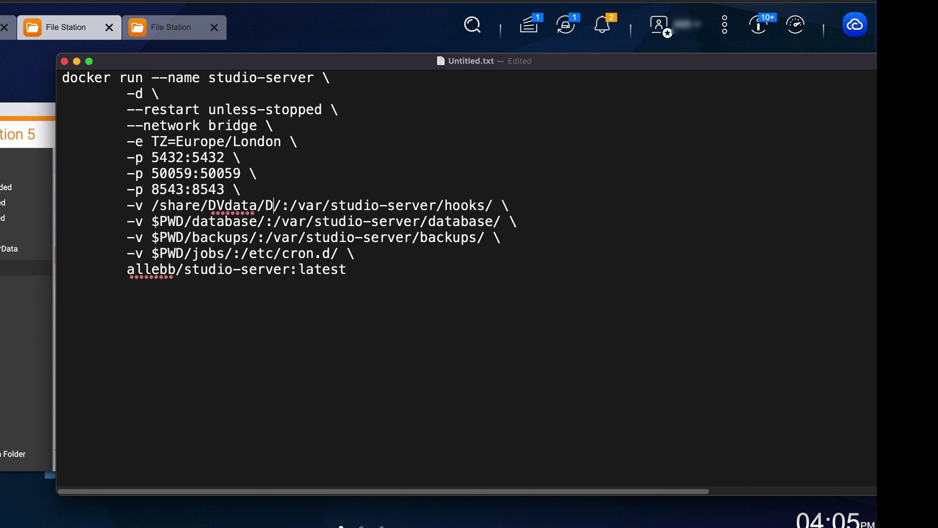
pyautogui.write('hooks')
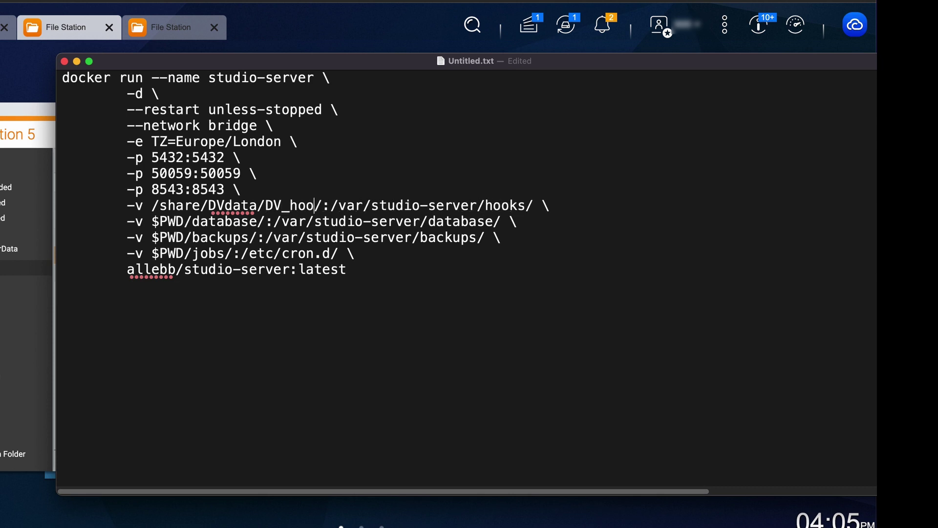
# Put the /share/DVdata/DV_ prefix in place of $PWD/ on the database and jobs lines.
pyautogui.moveTo(153, 206); pyautogui.dragTo(288, 210)
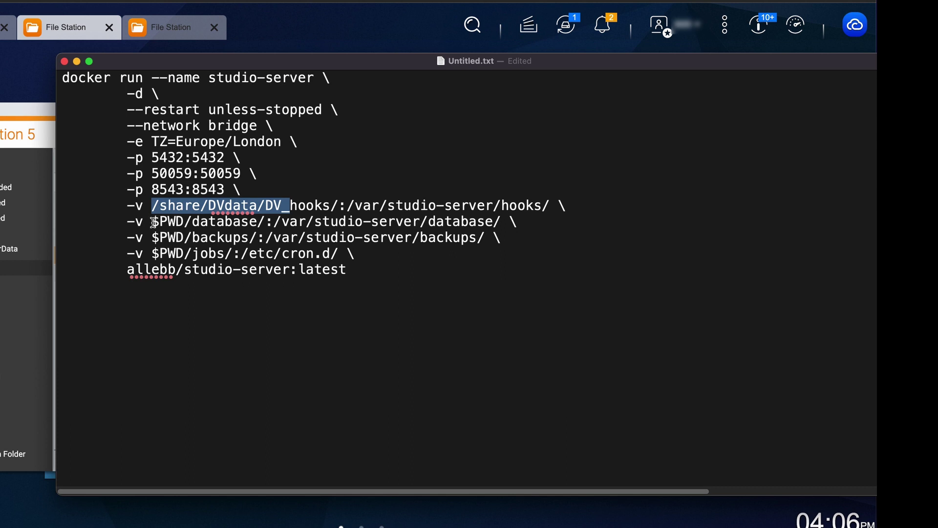
pyautogui.moveTo(153, 222); pyautogui.dragTo(195, 227)
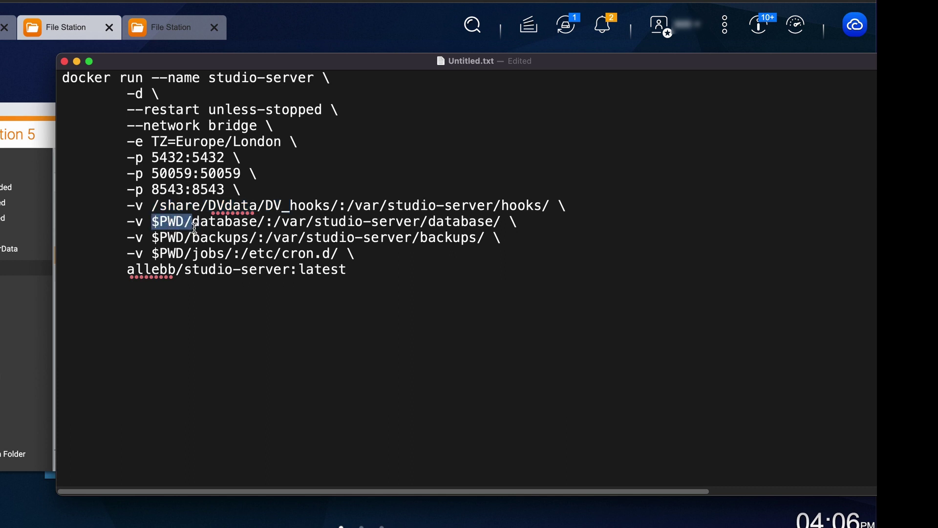
pyautogui.press('super+v')
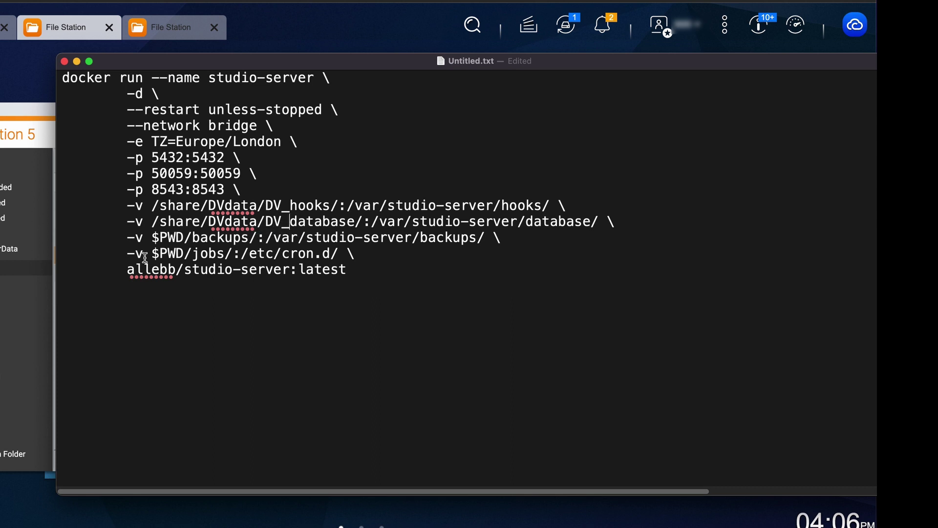
pyautogui.moveTo(152, 256); pyautogui.dragTo(193, 255)
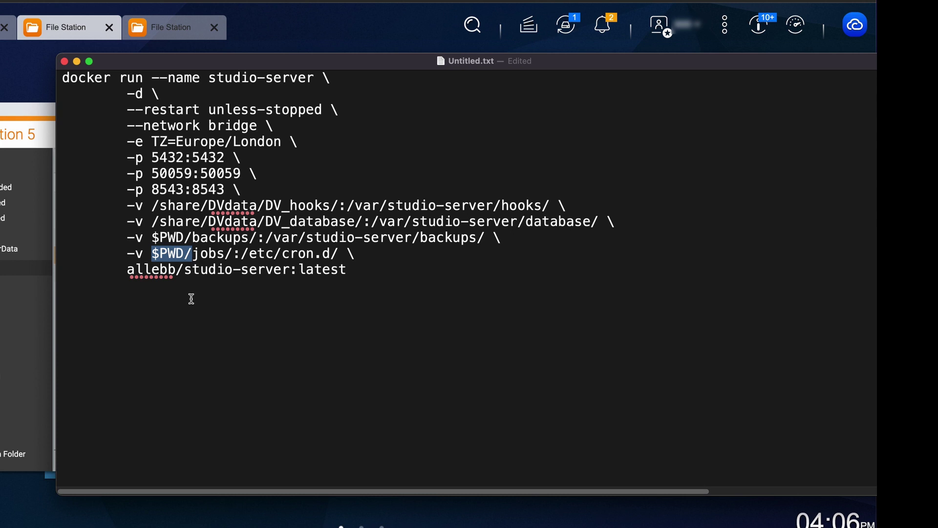
pyautogui.press('super+v')
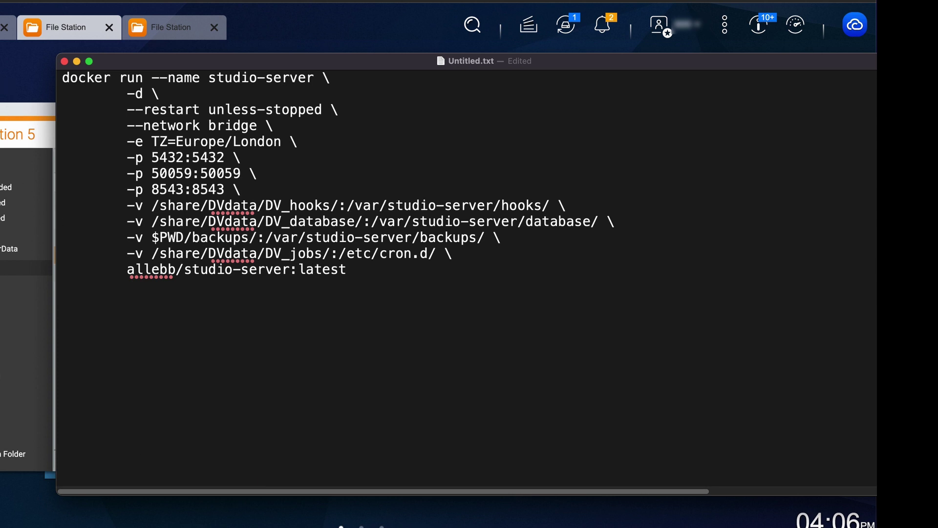
# Copy the DavinciProjectServerBackups folder location from the second File Station window's Properties.
pyautogui.press('super+Tab')
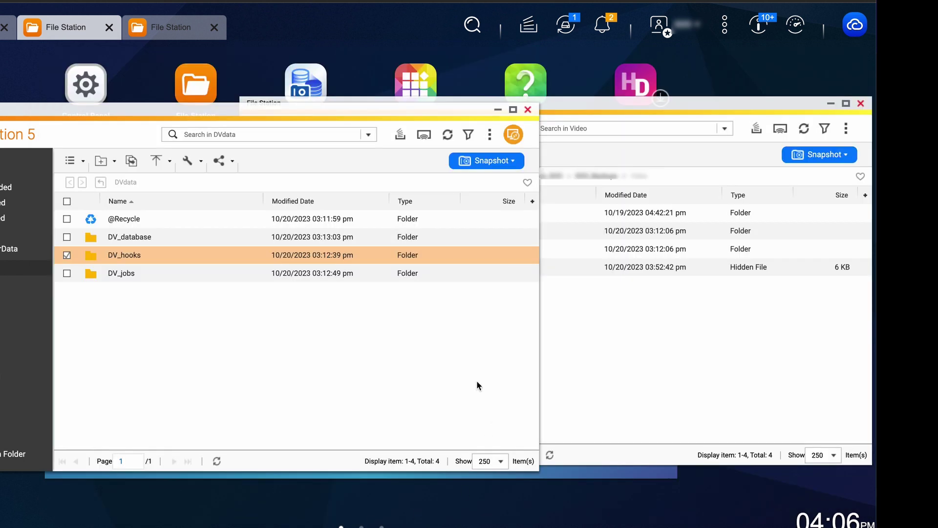
pyautogui.click(657, 371)
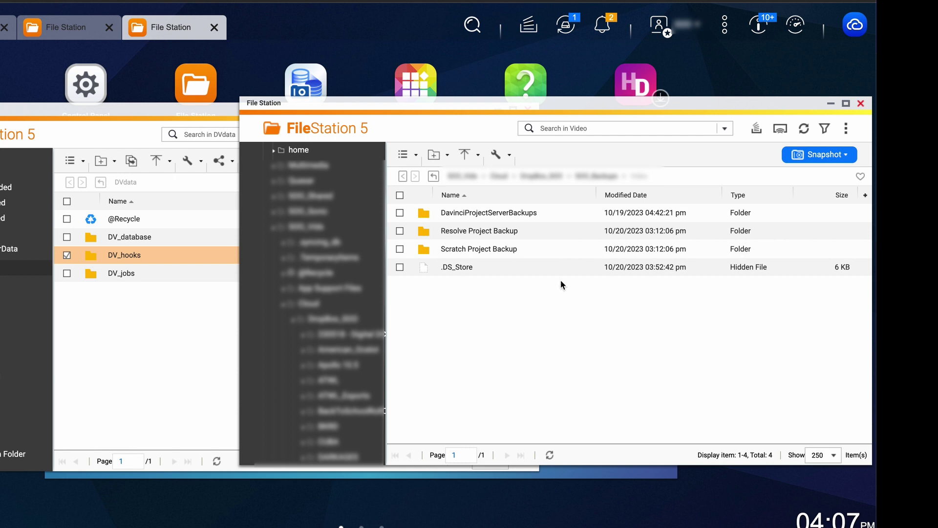
pyautogui.moveTo(489, 214); pyautogui.dragTo(376, 104)
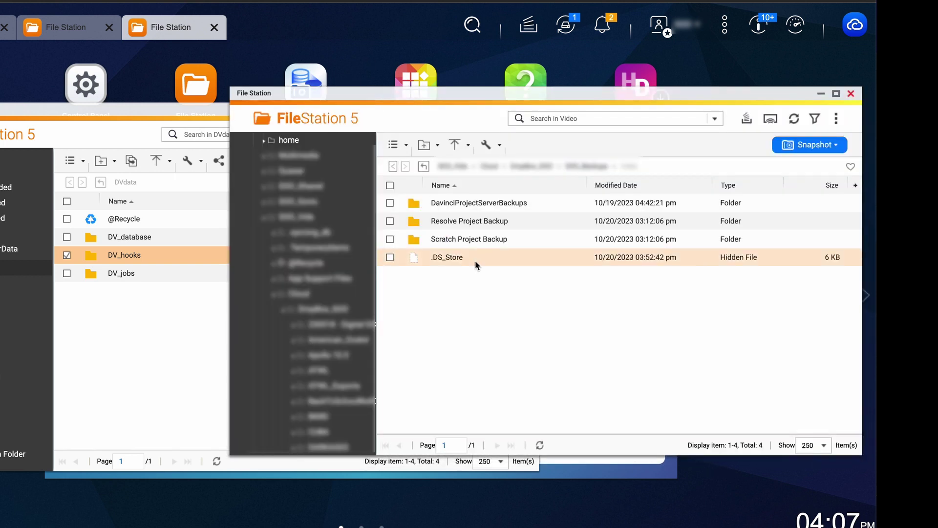
pyautogui.rightClick(464, 204)
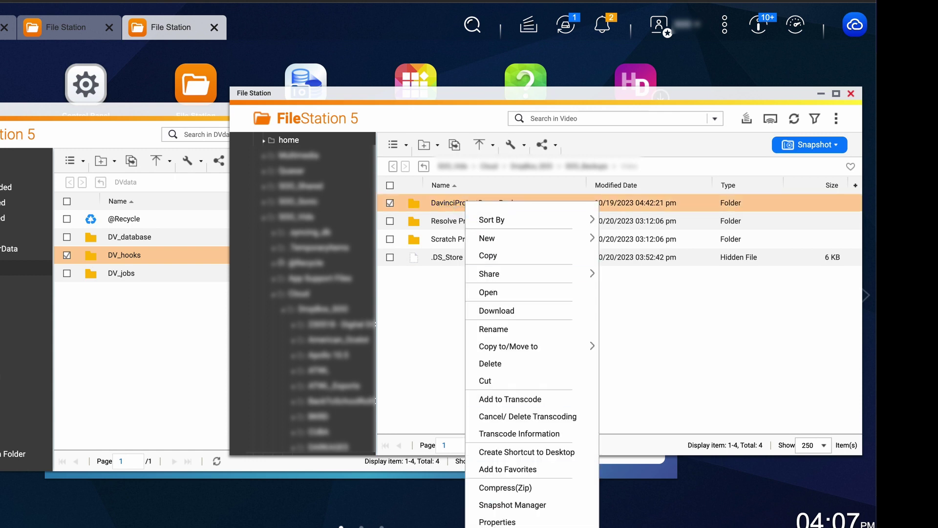
pyautogui.click(492, 522)
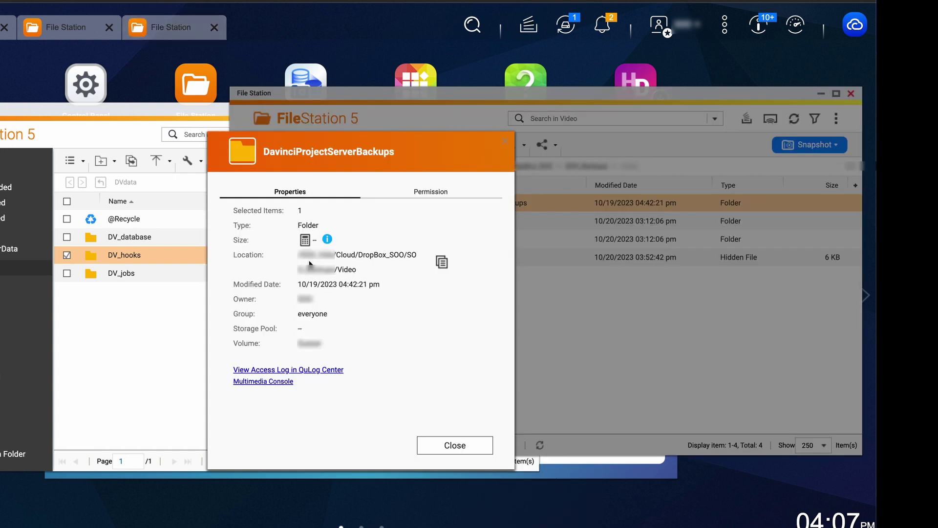
pyautogui.click(442, 263)
pyautogui.press('super+Tab')
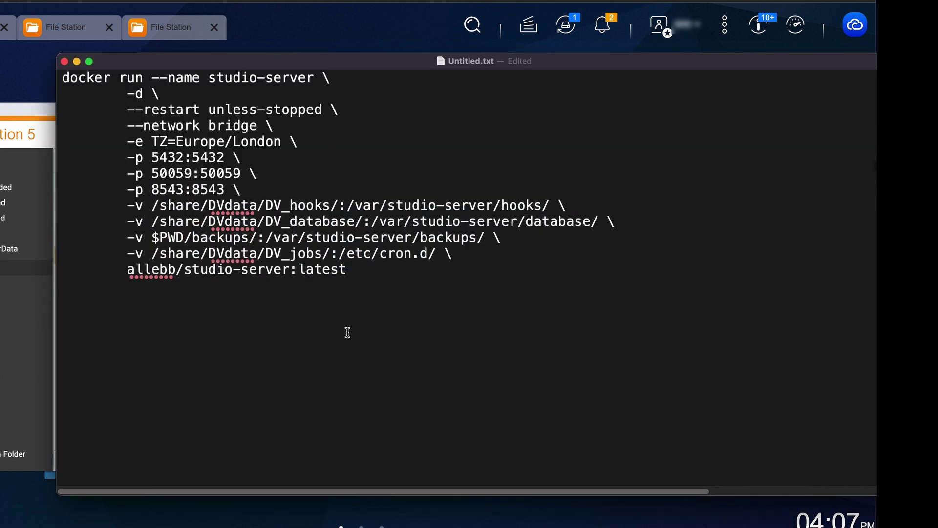
# Replace $PWD/backups with /share/ plus the copied Video path and /DVProjectServerBackups.
pyautogui.click(159, 239)
pyautogui.moveTo(159, 240); pyautogui.dragTo(250, 240)
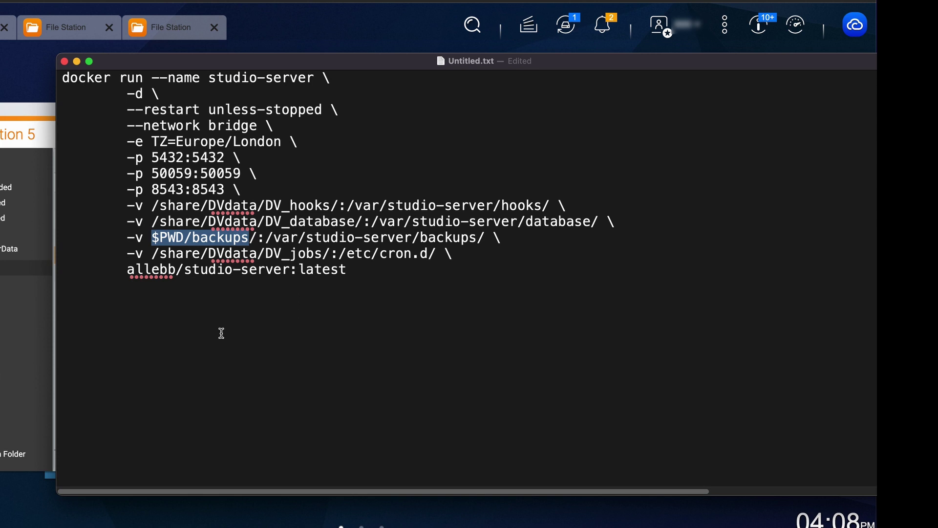
pyautogui.write('/share')
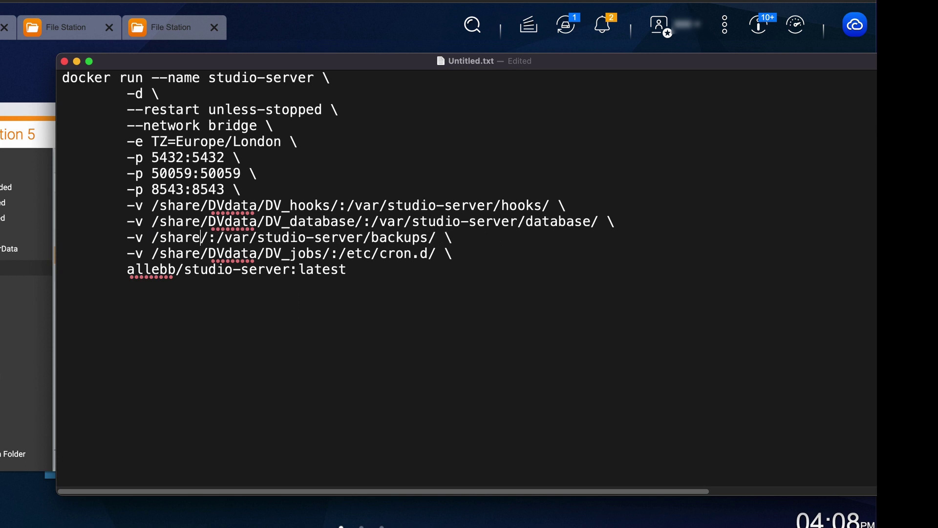
pyautogui.press('super+v')
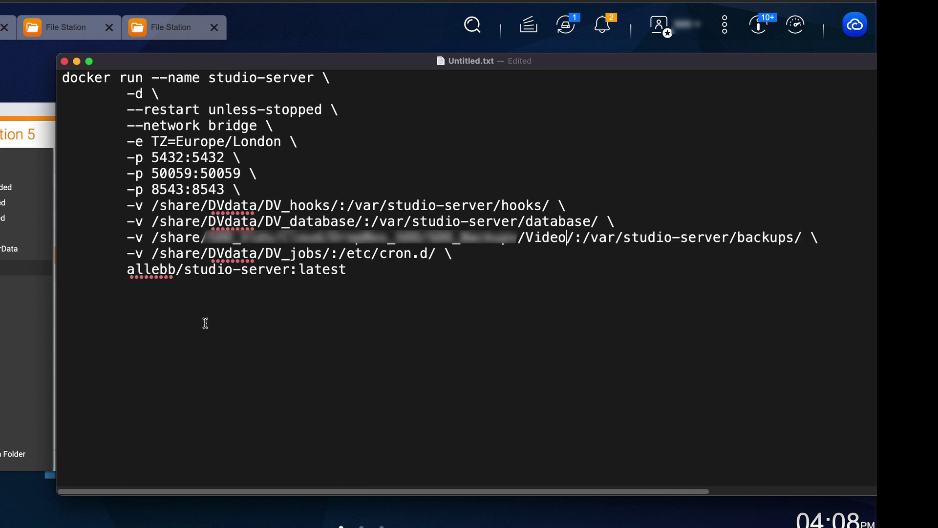
pyautogui.write('/')
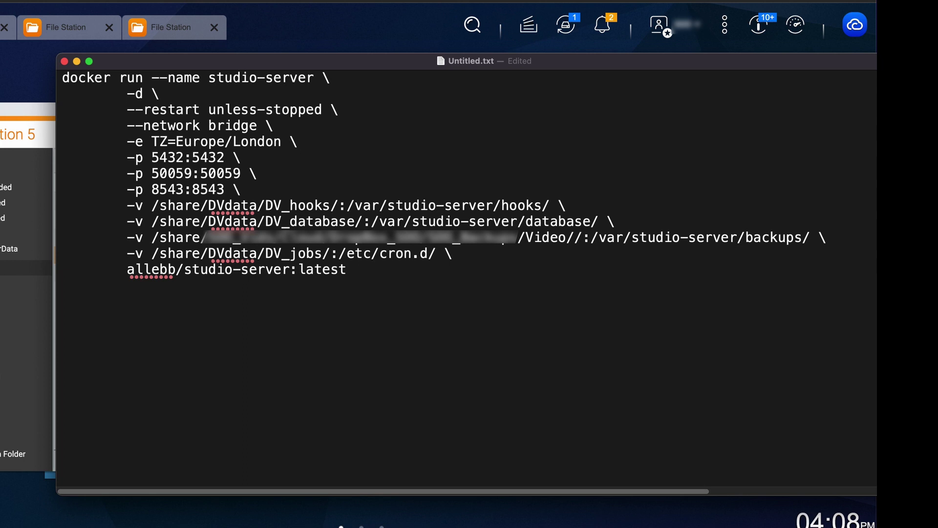
pyautogui.write('DV')
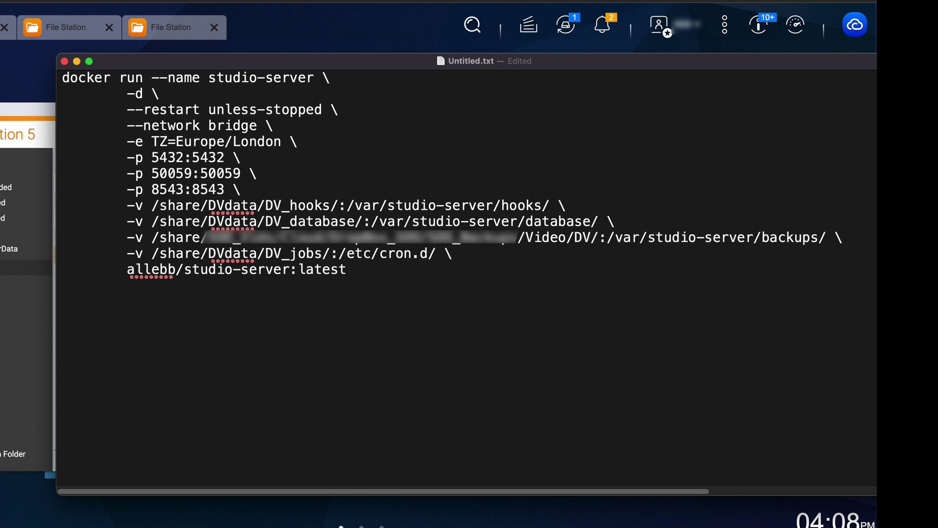
pyautogui.write('Pro')
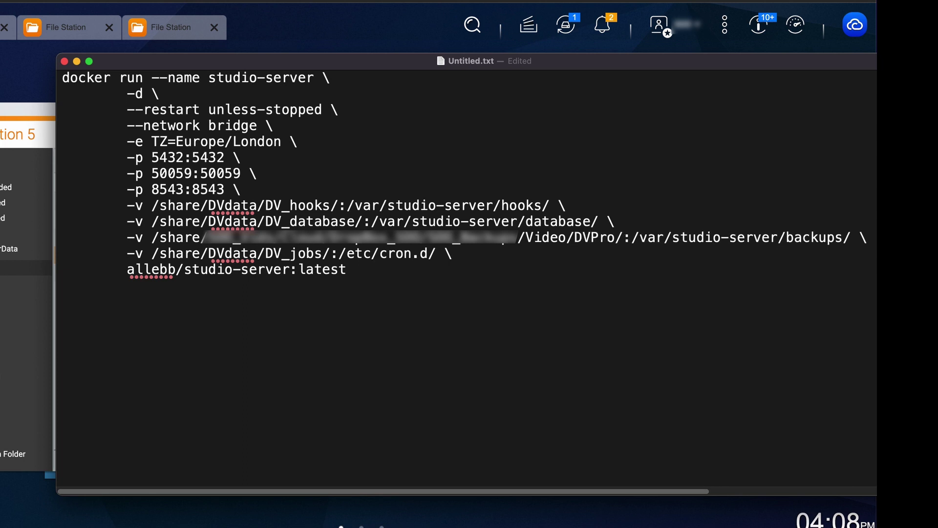
pyautogui.write('ject')
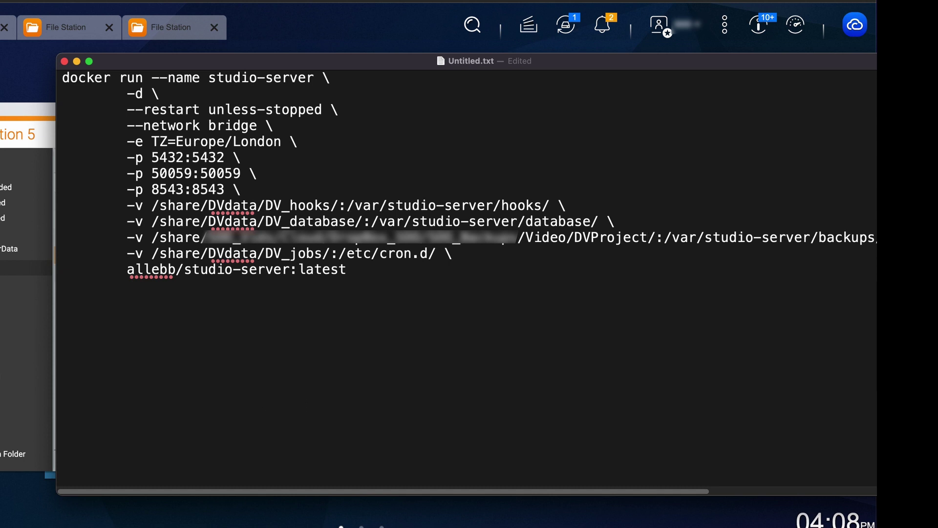
pyautogui.write('Server')
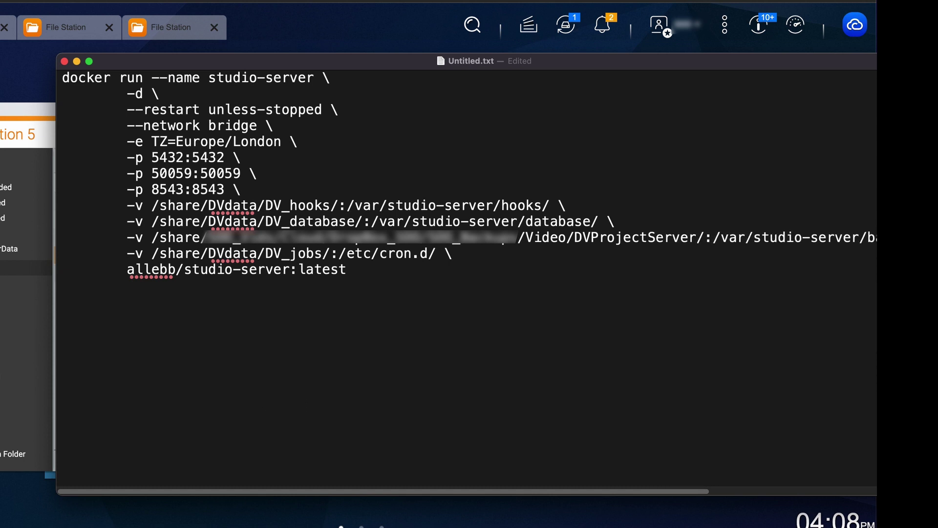
pyautogui.write('Backups')
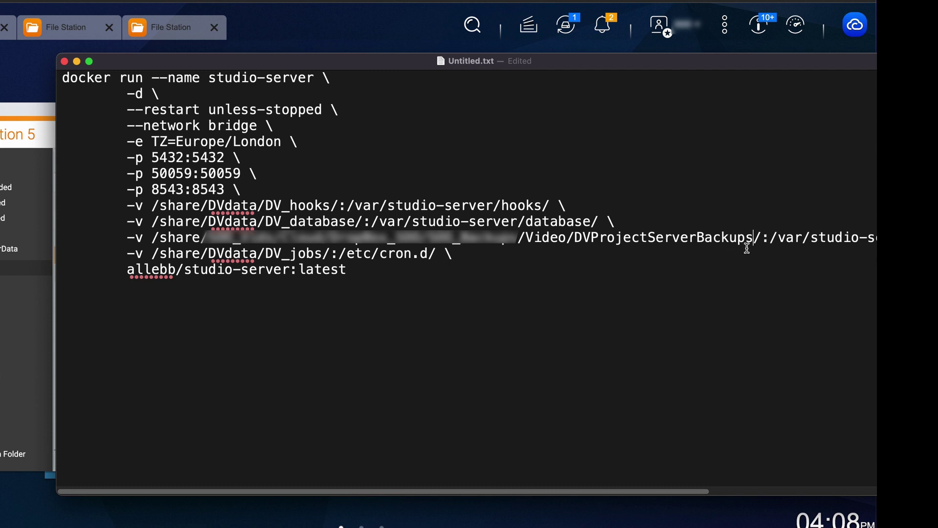
pyautogui.moveTo(578, 237); pyautogui.dragTo(751, 243)
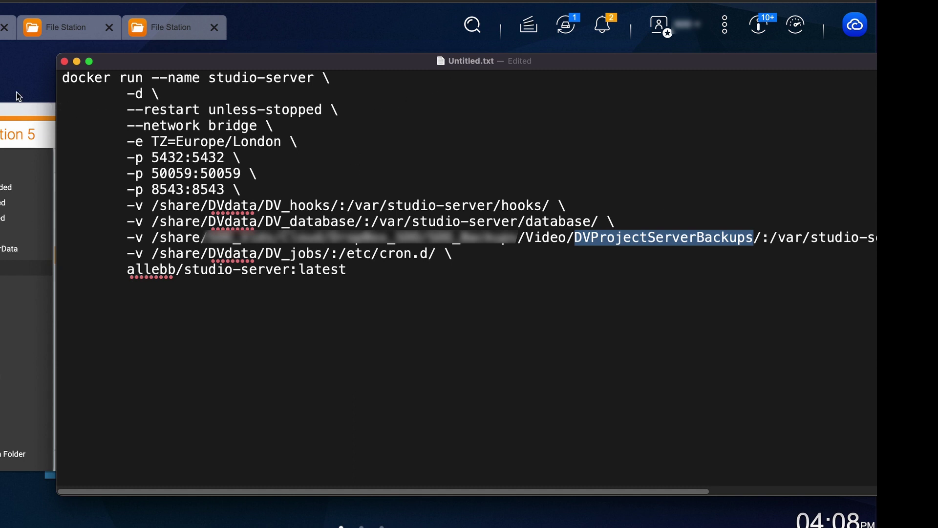
pyautogui.click(16, 94)
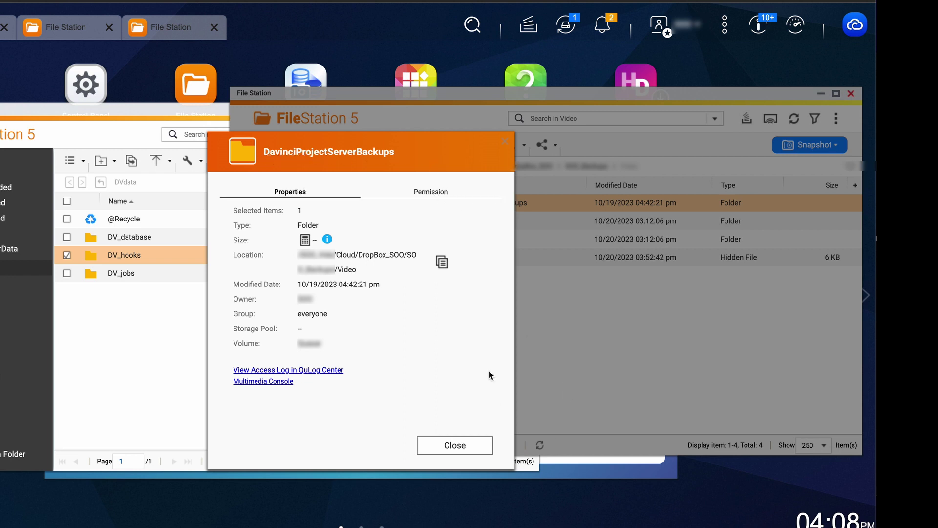
# Change DVProjectServerBackups to DavinciProjectServerBackups in the backups path, checking against the browser.
pyautogui.press('super+Tab')
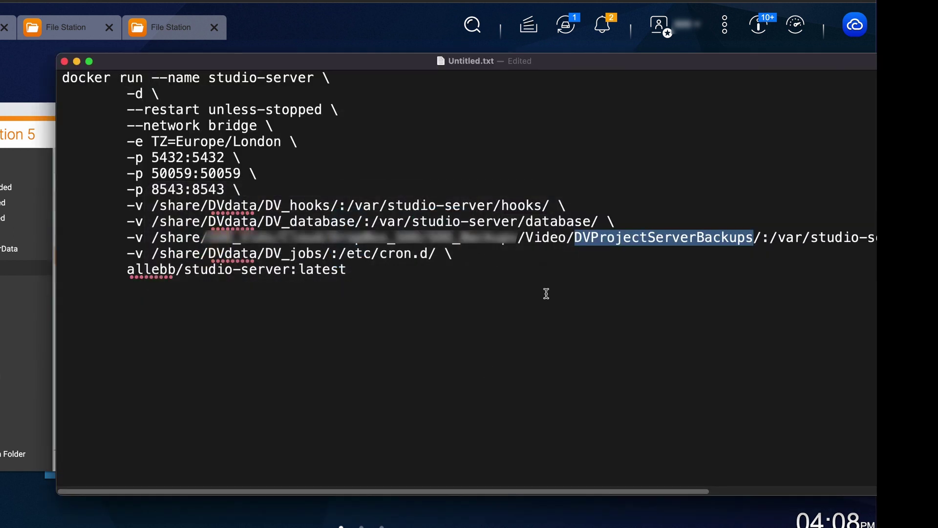
pyautogui.moveTo(591, 239); pyautogui.dragTo(577, 239)
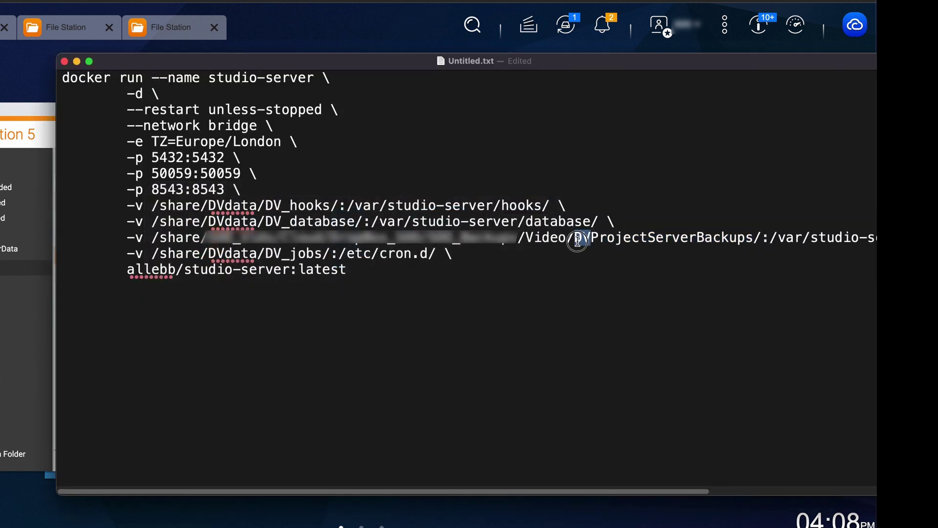
pyautogui.write('Davinci')
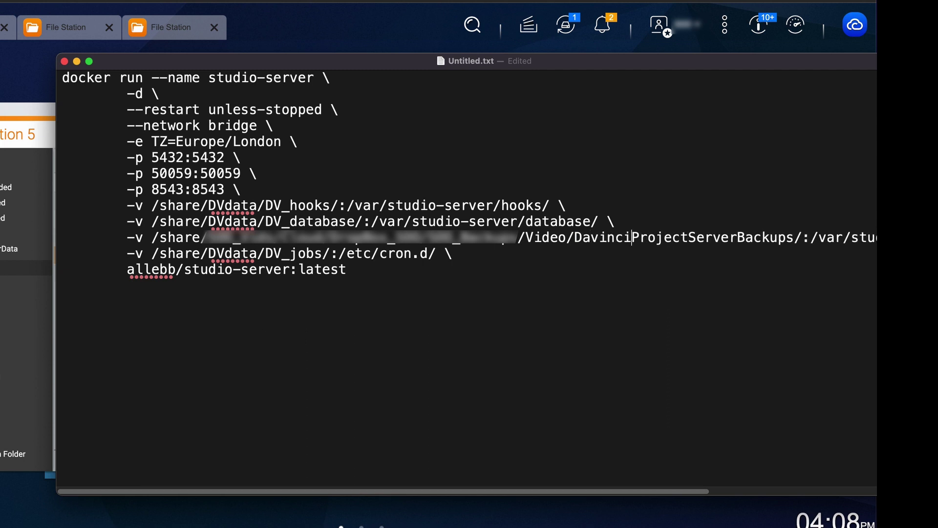
pyautogui.press('super+Tab')
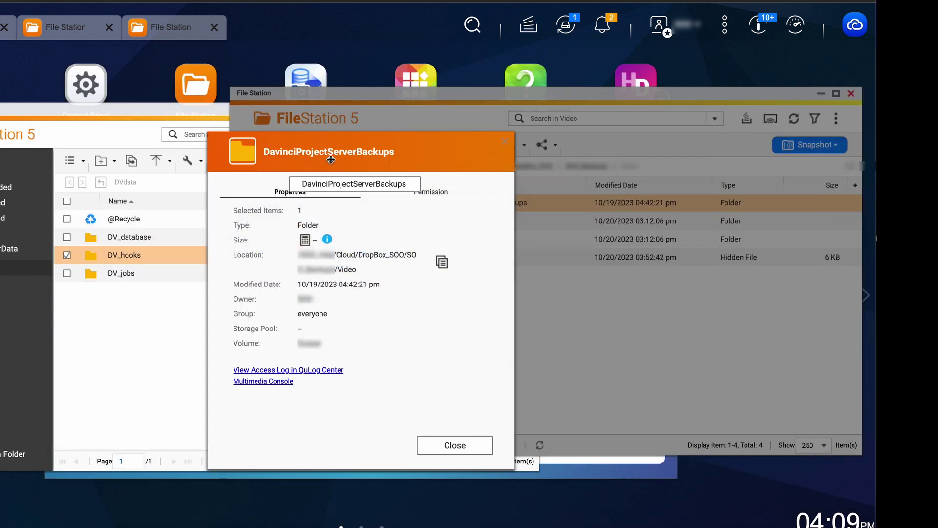
pyautogui.press('super+Tab')
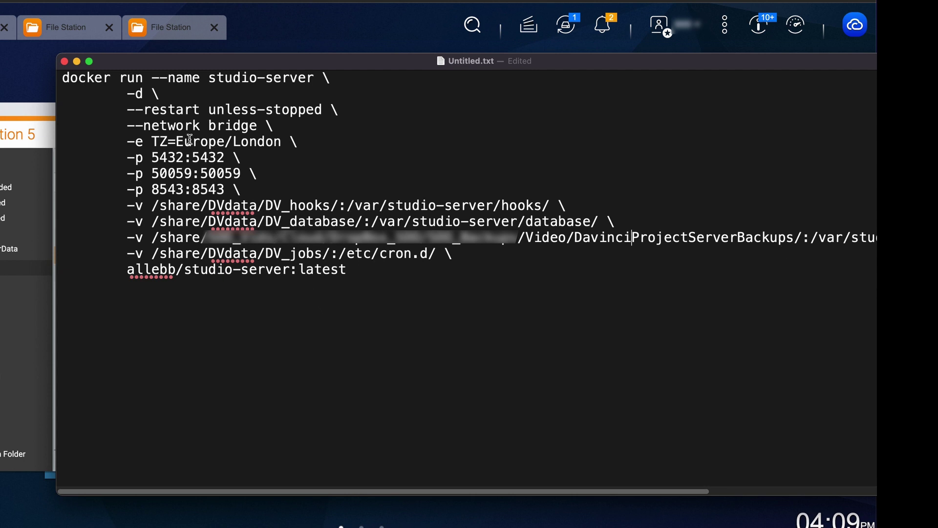
# Replace the TZ value Europe/London with America/Chicago in the docker run command.
pyautogui.moveTo(177, 141); pyautogui.dragTo(282, 138)
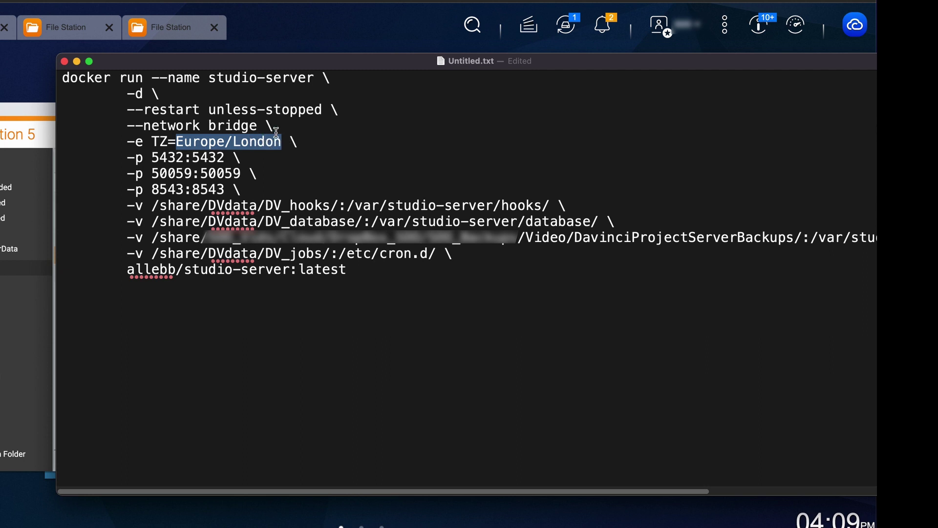
pyautogui.write('America')
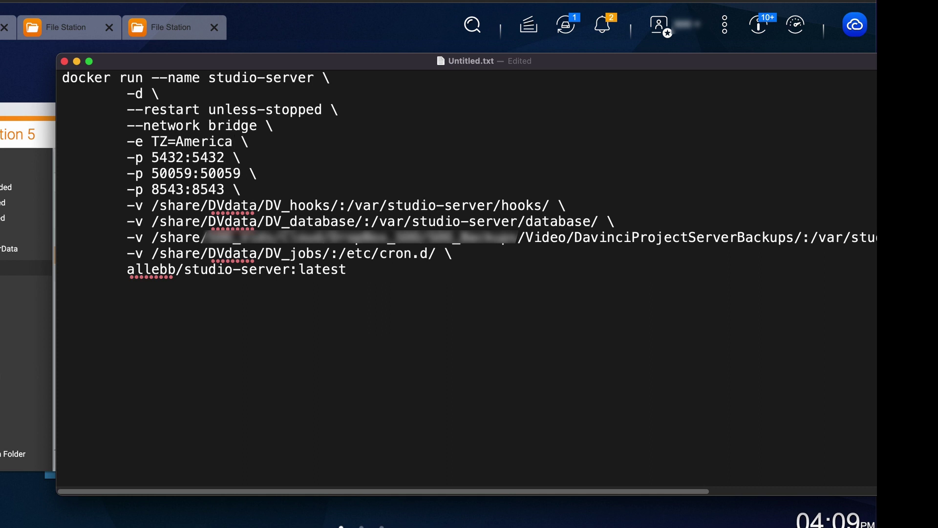
pyautogui.write('/Chicago')
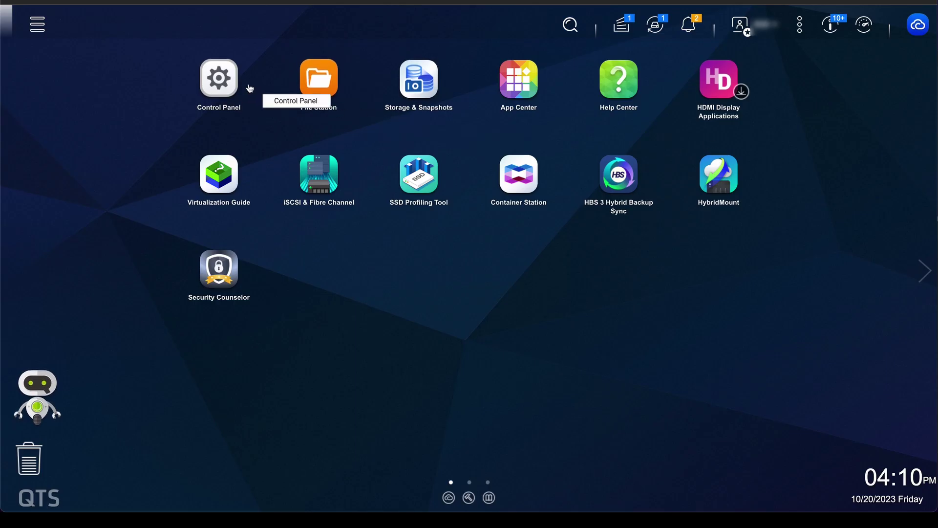
# Confirm SSH is allowed on port 22 in Control Panel, then select the whole docker command in TextEdit.
pyautogui.click(216, 91)
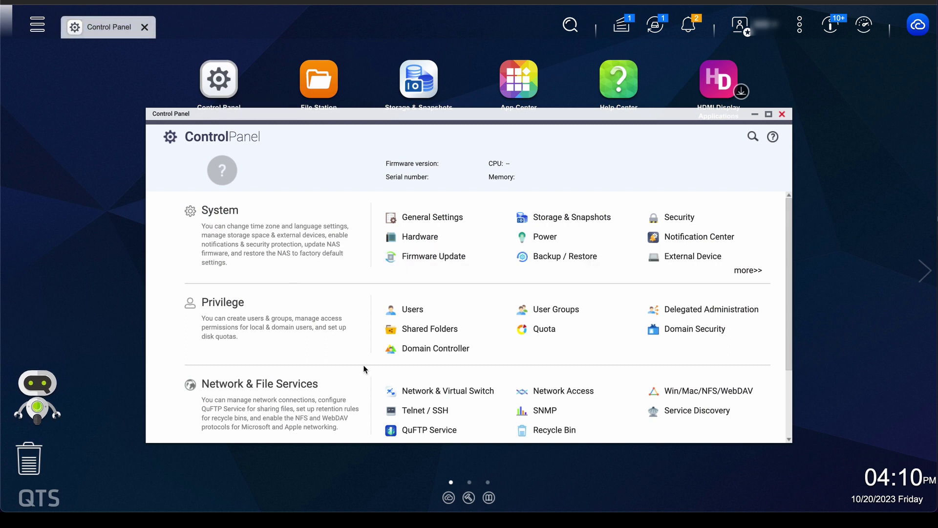
pyautogui.click(418, 415)
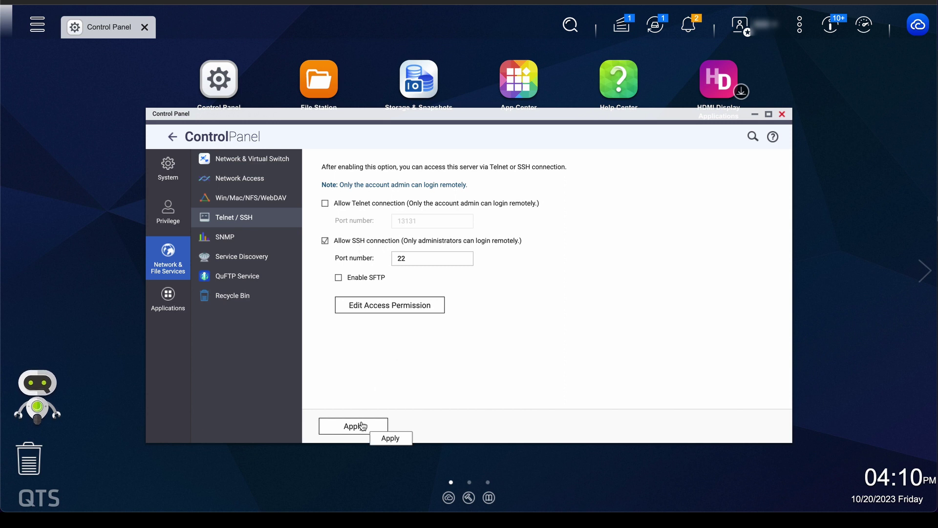
pyautogui.click(782, 115)
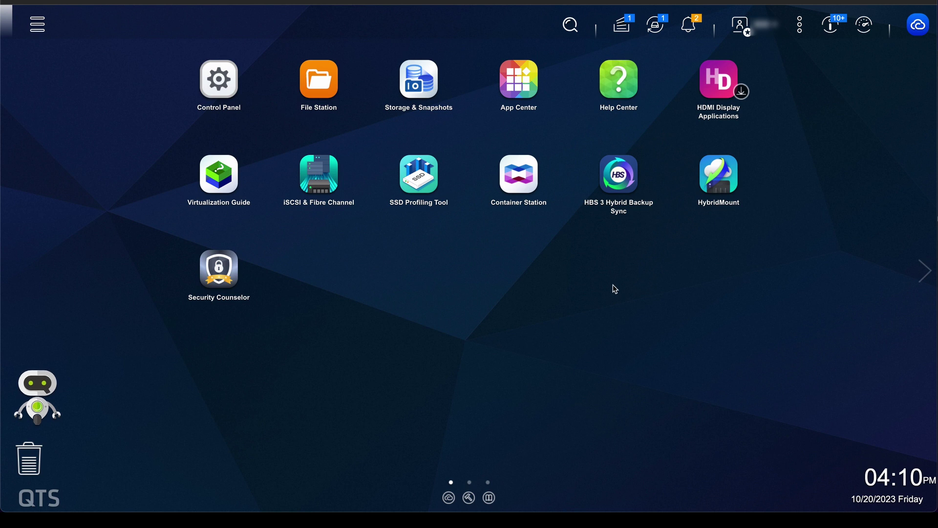
pyautogui.press('super+Tab')
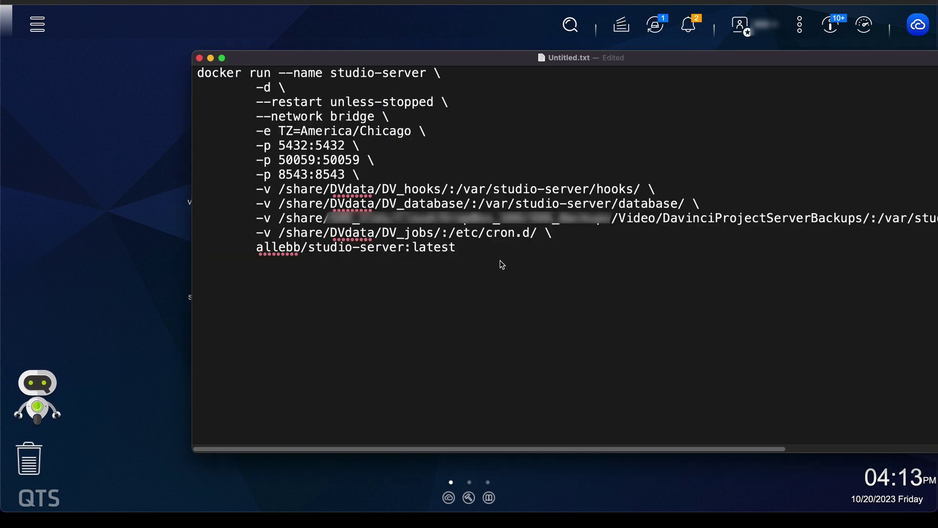
pyautogui.moveTo(498, 259); pyautogui.dragTo(185, 70)
pyautogui.press('super+c')
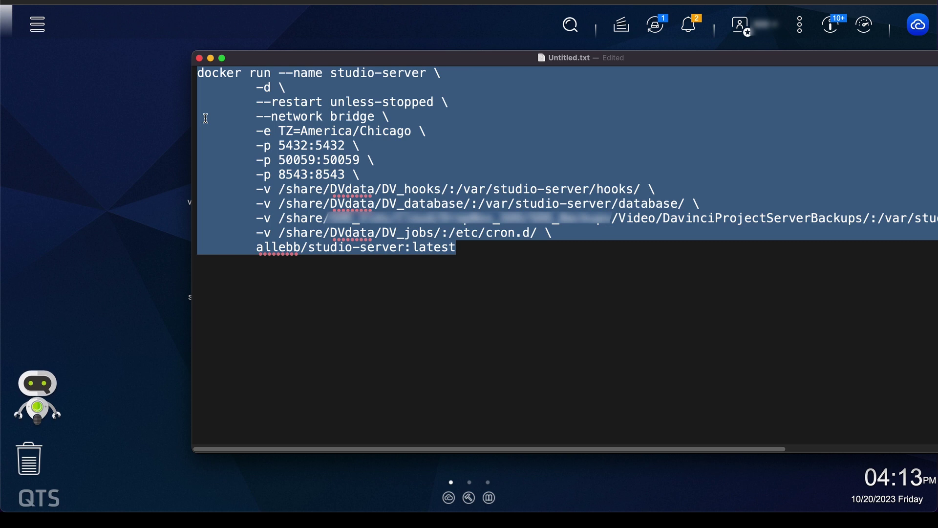
# Launch Terminal through Spotlight and enlarge its window to fill most of the screen.
pyautogui.press('super+space')
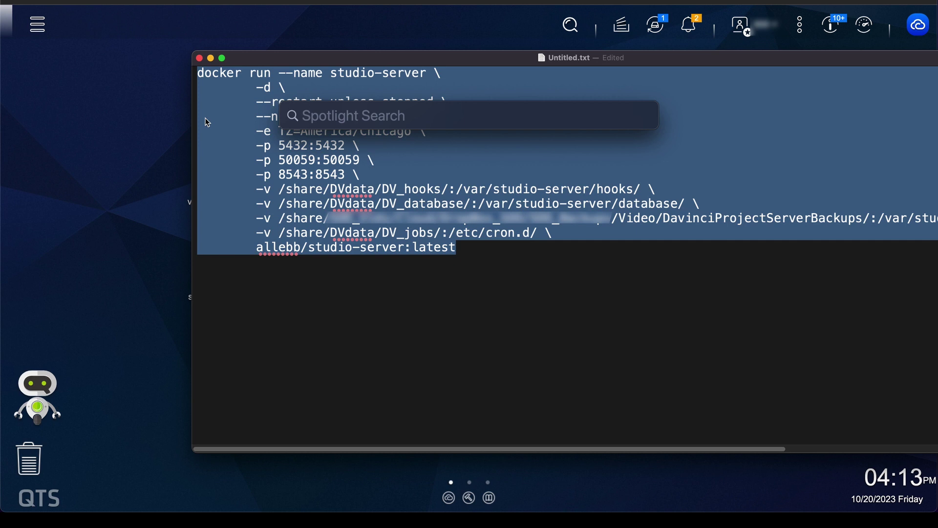
pyautogui.write('terminal')
pyautogui.press('Return')
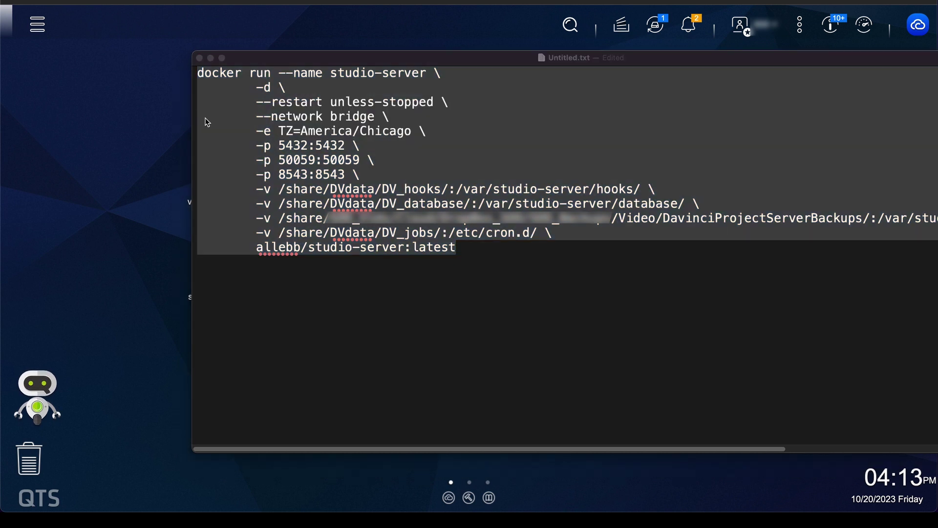
pyautogui.moveTo(543, 306); pyautogui.dragTo(936, 527)
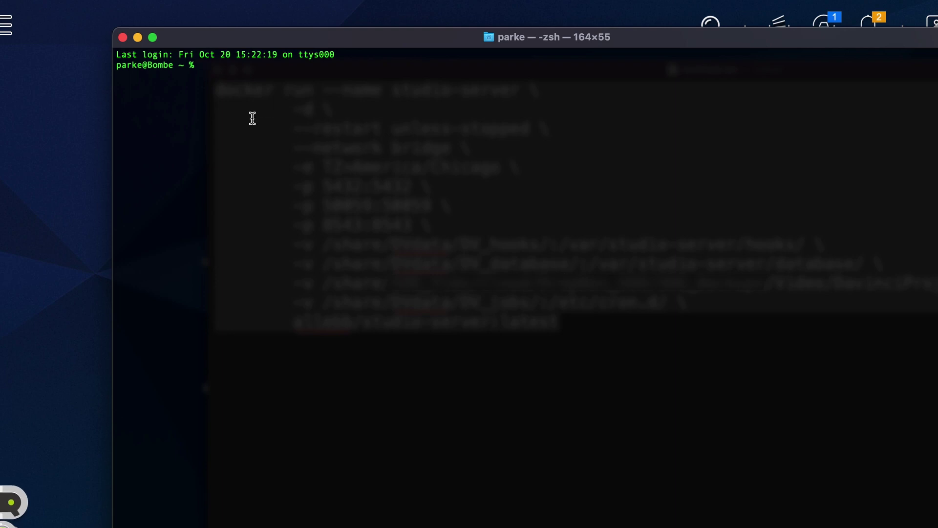
pyautogui.moveTo(274, 45); pyautogui.dragTo(258, 31)
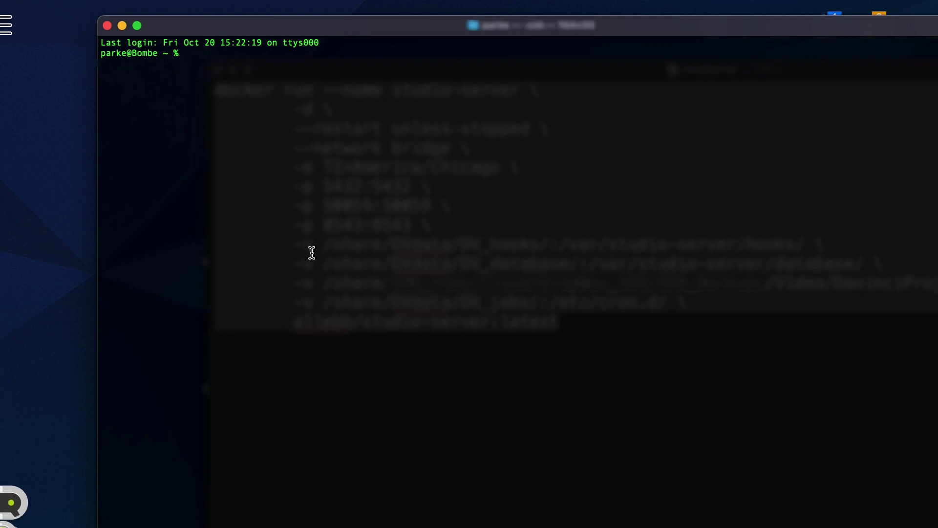
pyautogui.write('s')
pyautogui.write('sh')
pyautogui.write(' adm')
pyautogui.write('@')
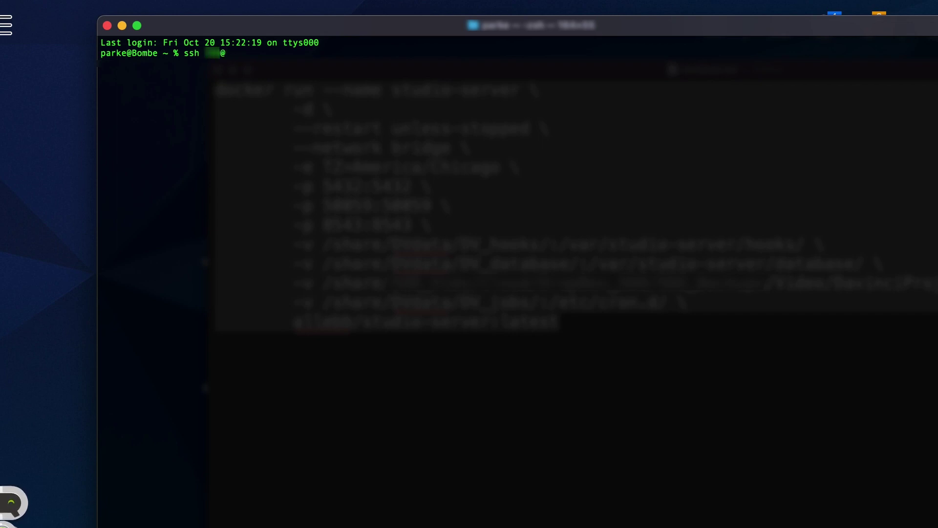
pyautogui.write('192')
pyautogui.write('.168')
pyautogui.write('.')
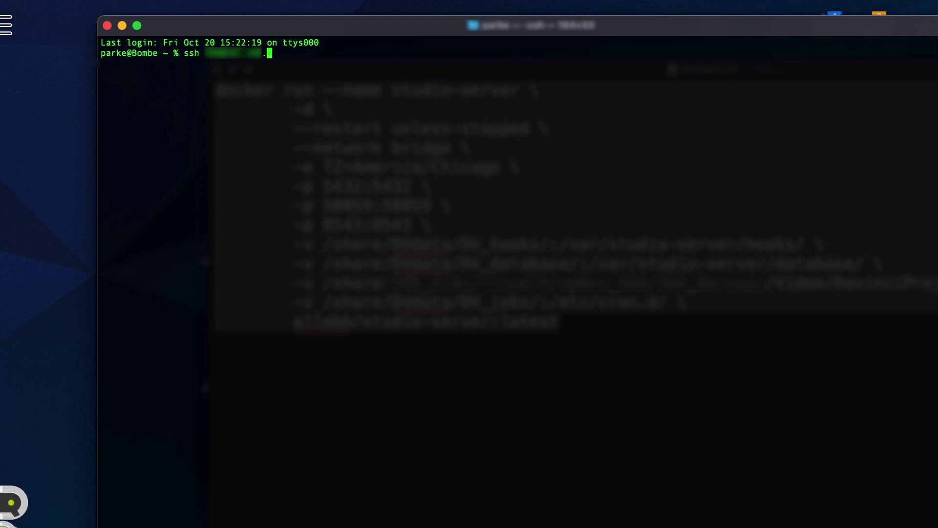
pyautogui.write('1.10')
pyautogui.press('Return')
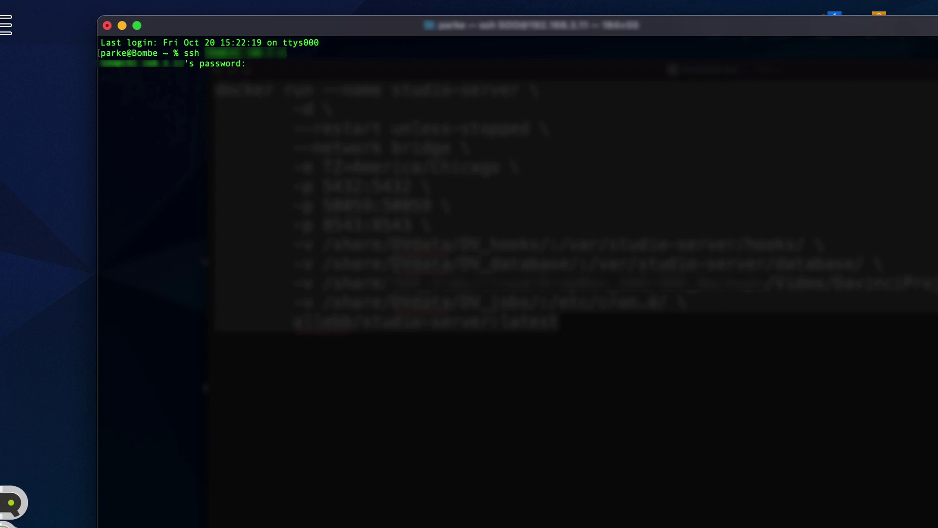
pyautogui.press('Return')
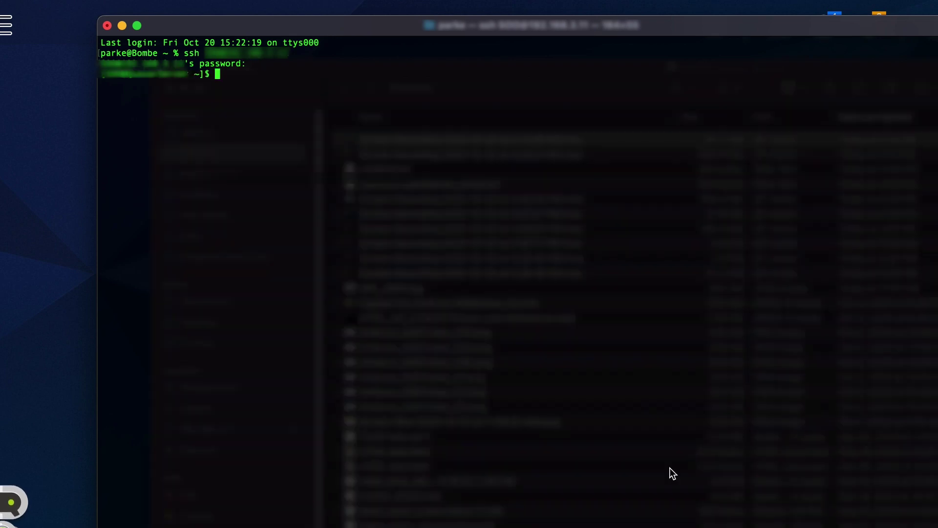
# Paste and run the docker command to pull and start allebb/studio-server, then exit both shells.
pyautogui.press('super+v')
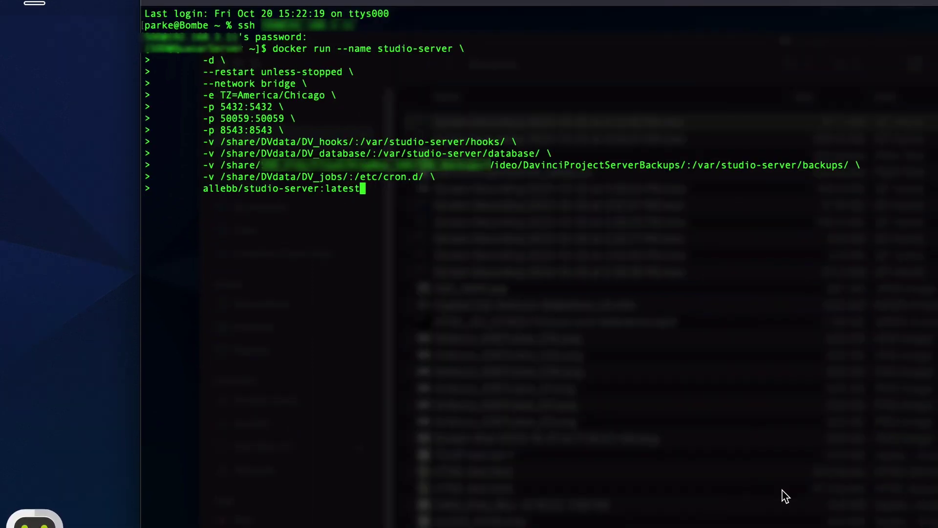
pyautogui.press('Return')
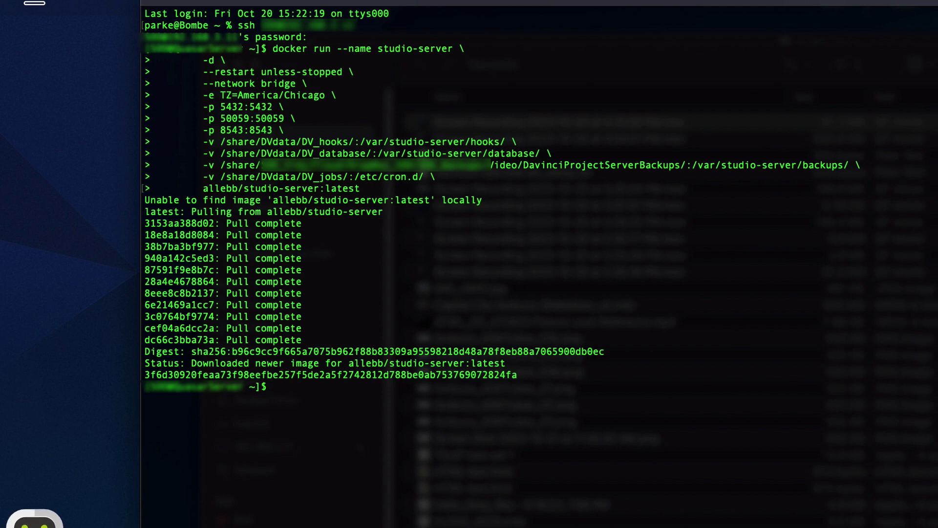
pyautogui.write('exit')
pyautogui.press('Return')
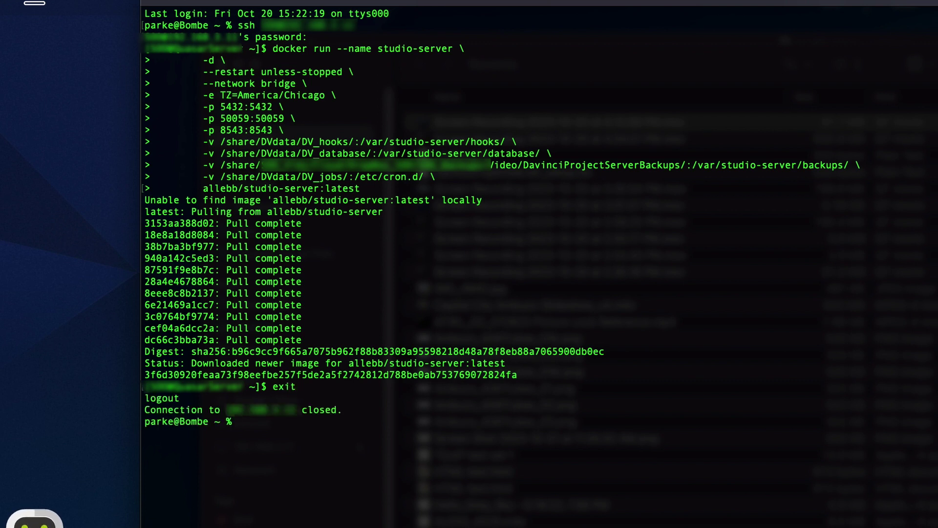
pyautogui.write('exit')
pyautogui.press('Return')
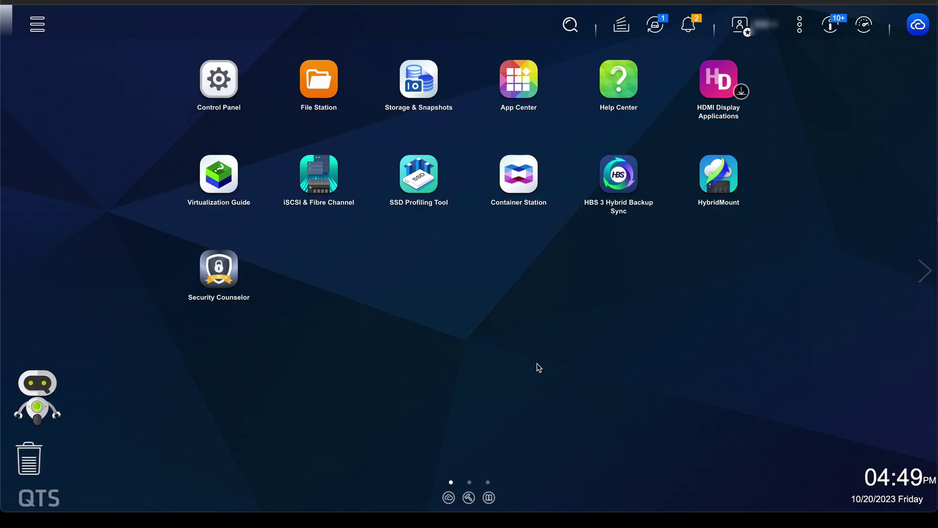
# Show studio-server in Container Station's container list, widening the window to reveal IP 10.0.3.2.
pyautogui.click(512, 173)
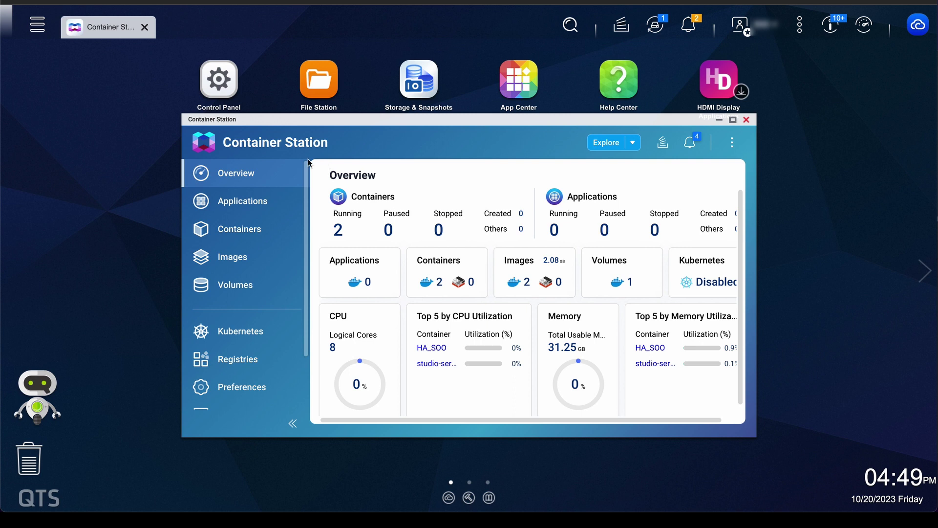
pyautogui.click(244, 229)
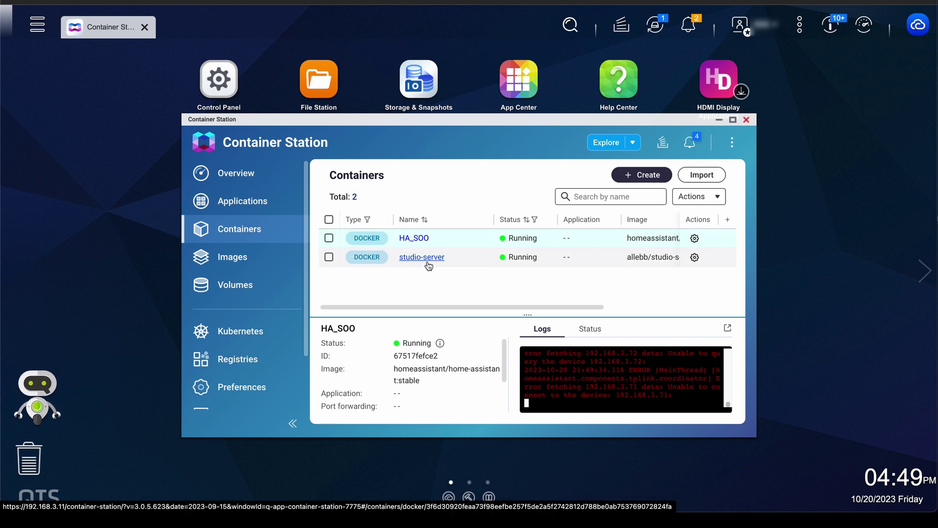
pyautogui.click(464, 259)
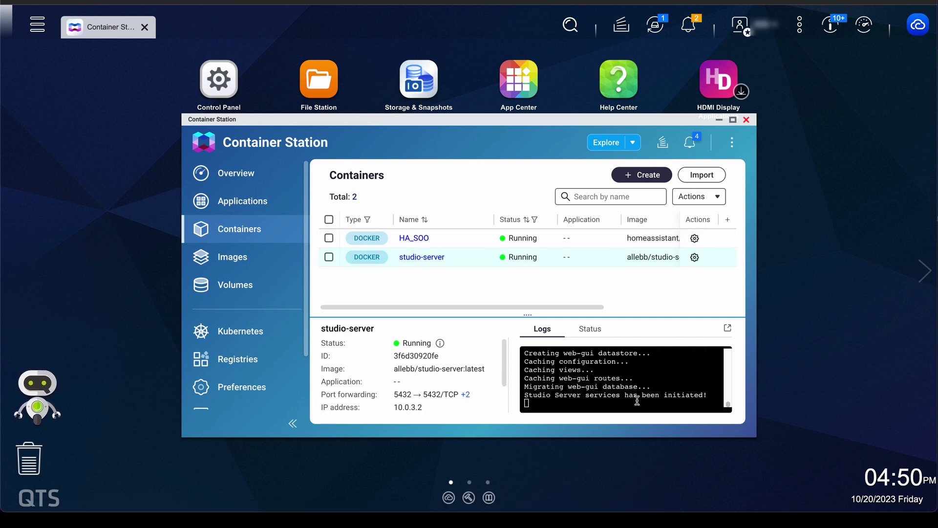
pyautogui.moveTo(757, 299); pyautogui.dragTo(914, 309)
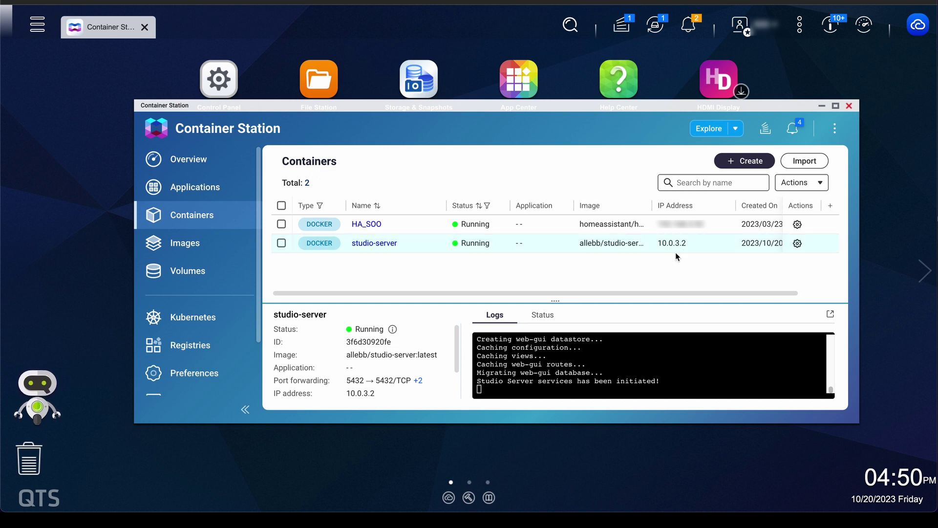
# Stop studio-server and remove its default NAT network in the container's network settings.
pyautogui.click(797, 244)
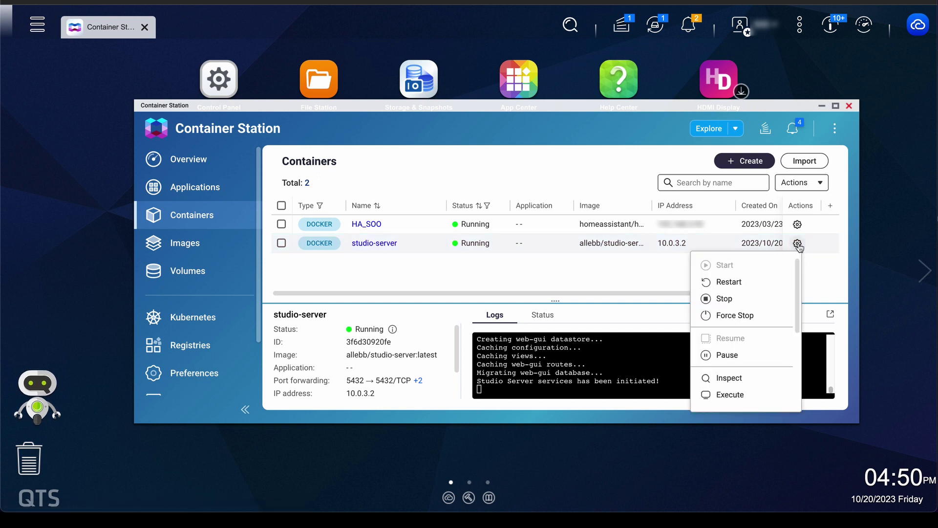
pyautogui.click(720, 299)
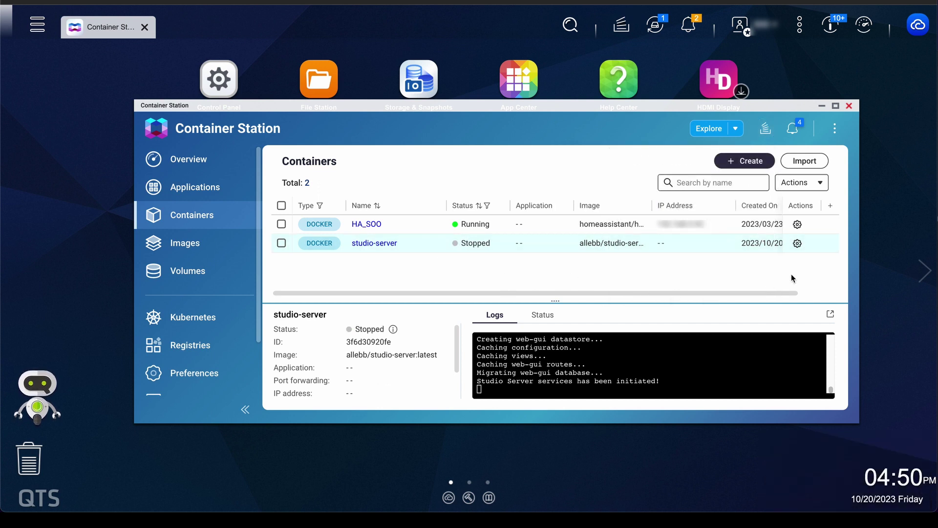
pyautogui.click(797, 235)
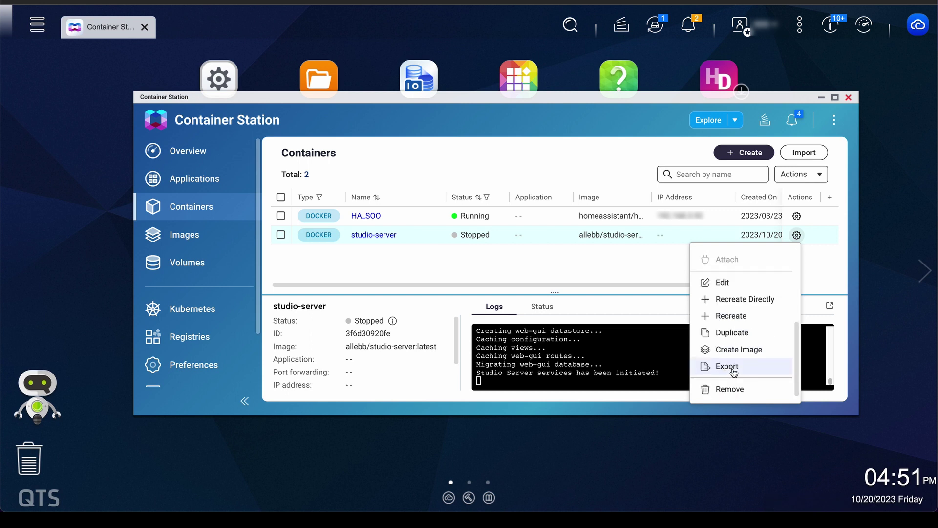
pyautogui.click(724, 283)
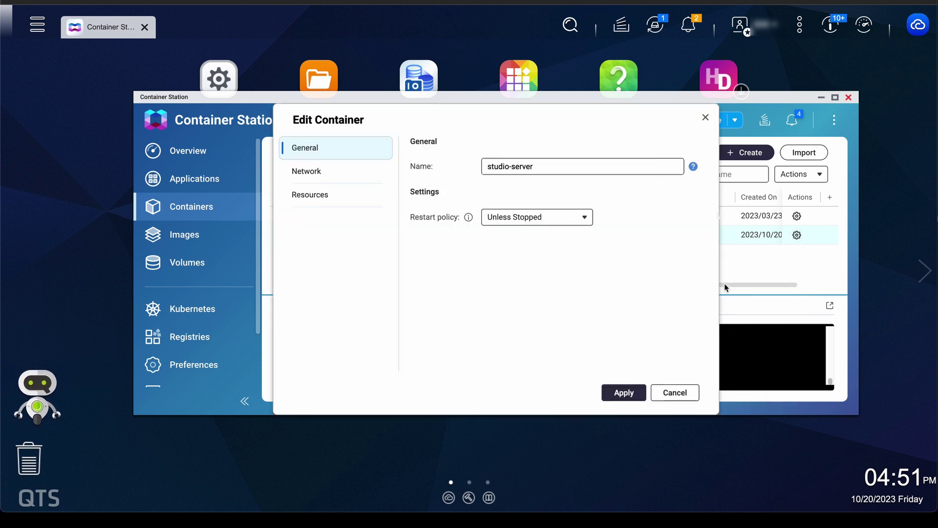
pyautogui.click(306, 174)
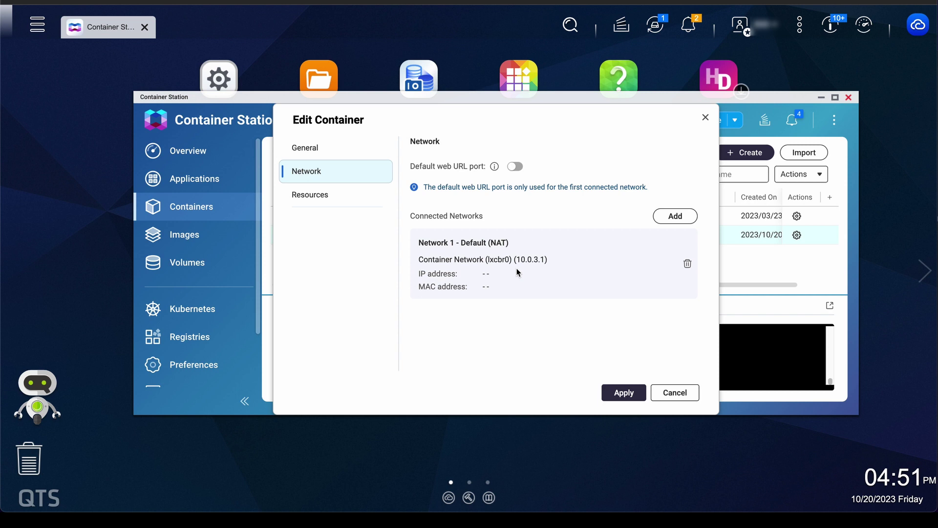
pyautogui.click(687, 266)
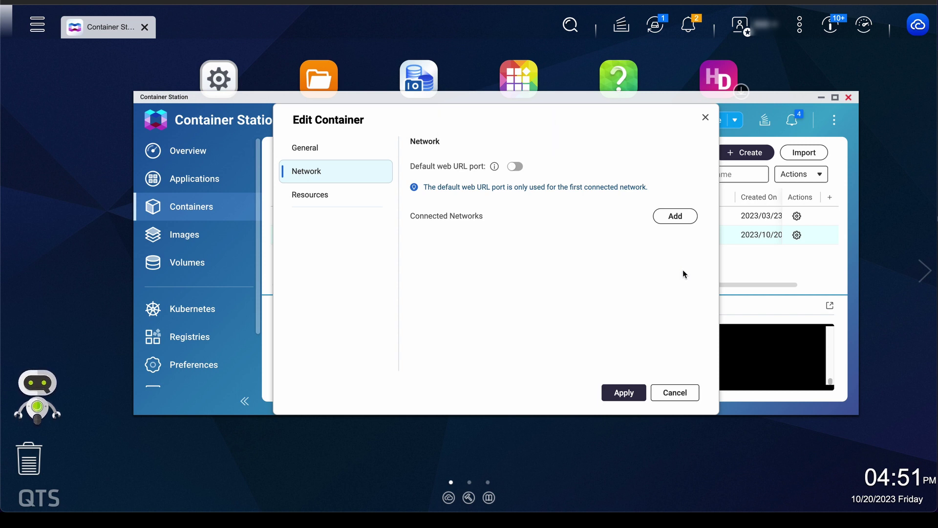
# Add a Bridge network with a static IP ending in 10, apply it, and start studio-server.
pyautogui.click(674, 216)
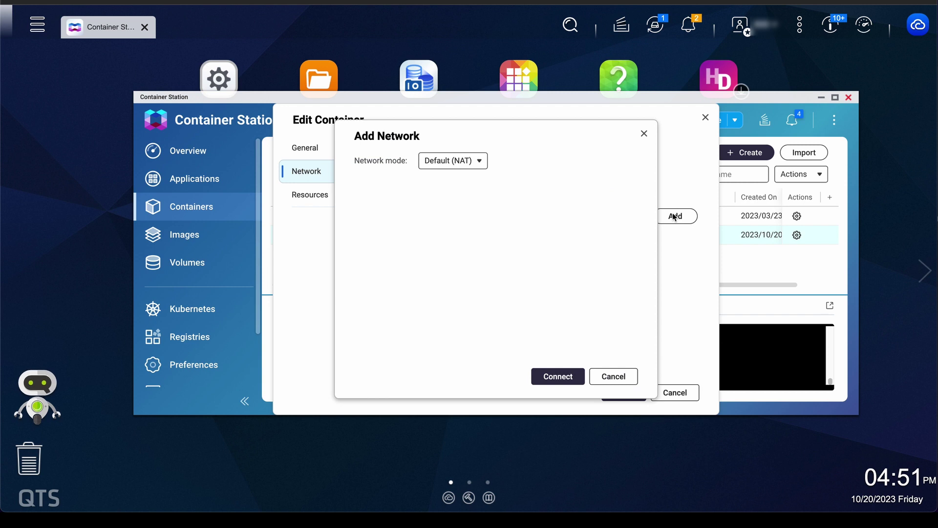
pyautogui.click(479, 161)
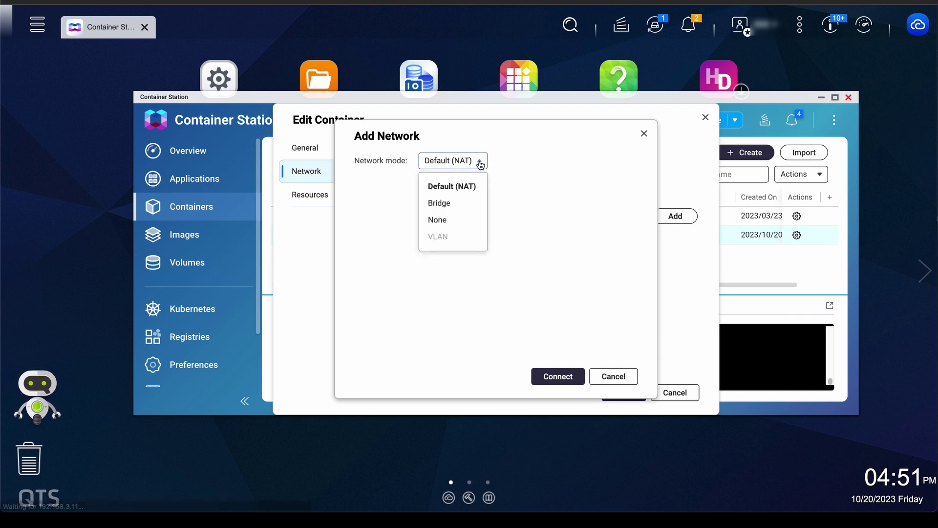
pyautogui.click(445, 206)
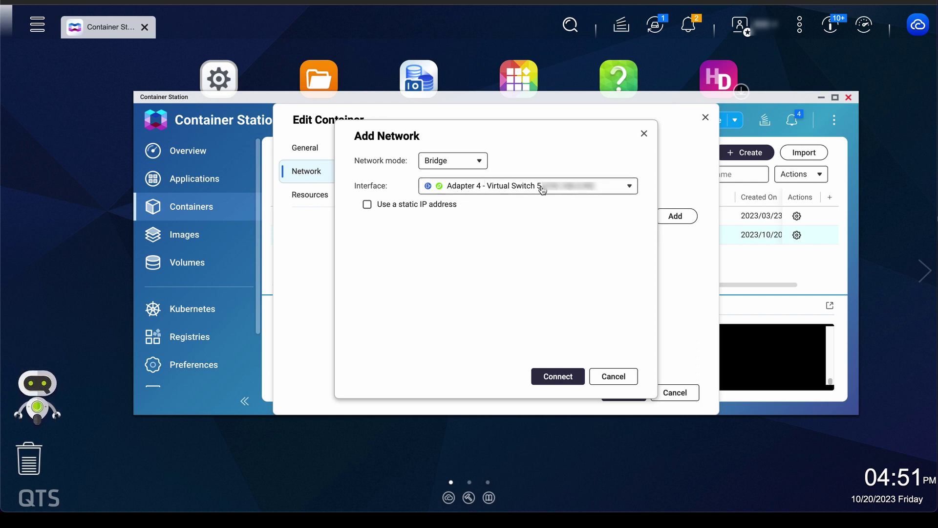
pyautogui.click(367, 204)
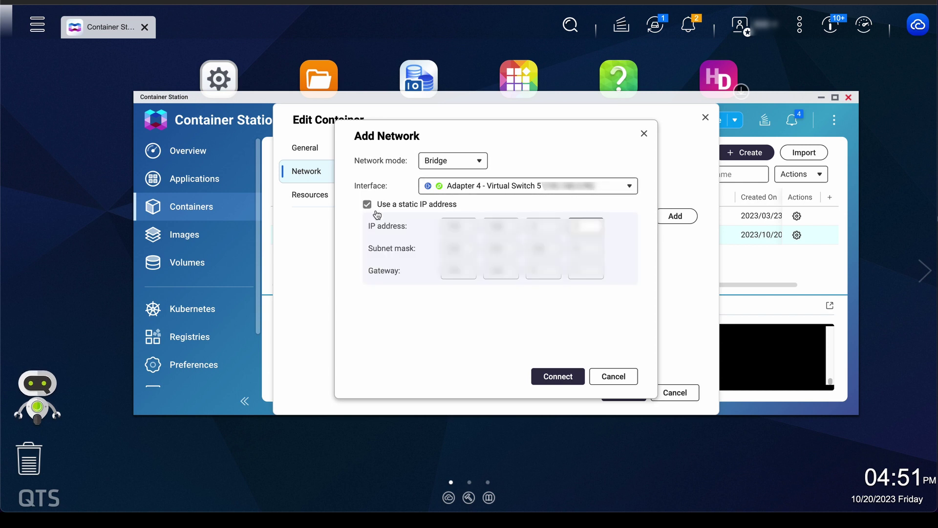
pyautogui.click(580, 225)
pyautogui.write('10')
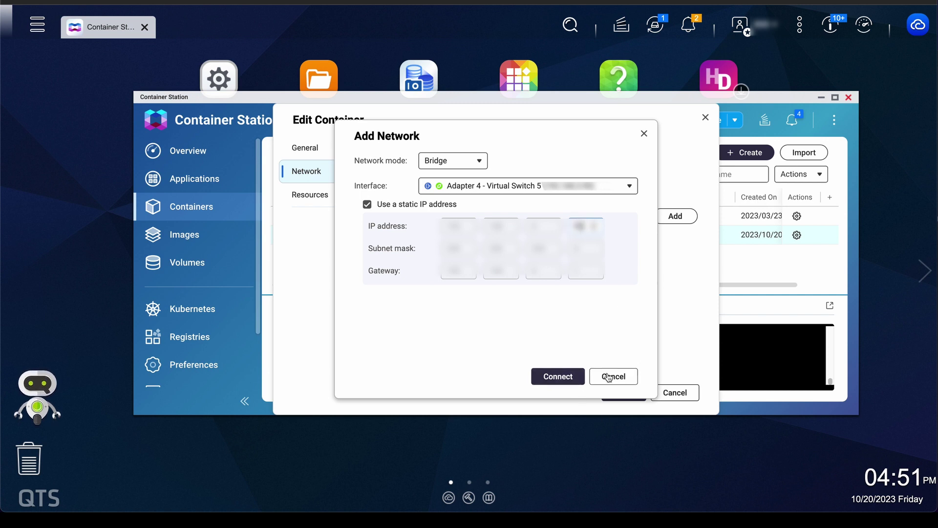
pyautogui.click(548, 377)
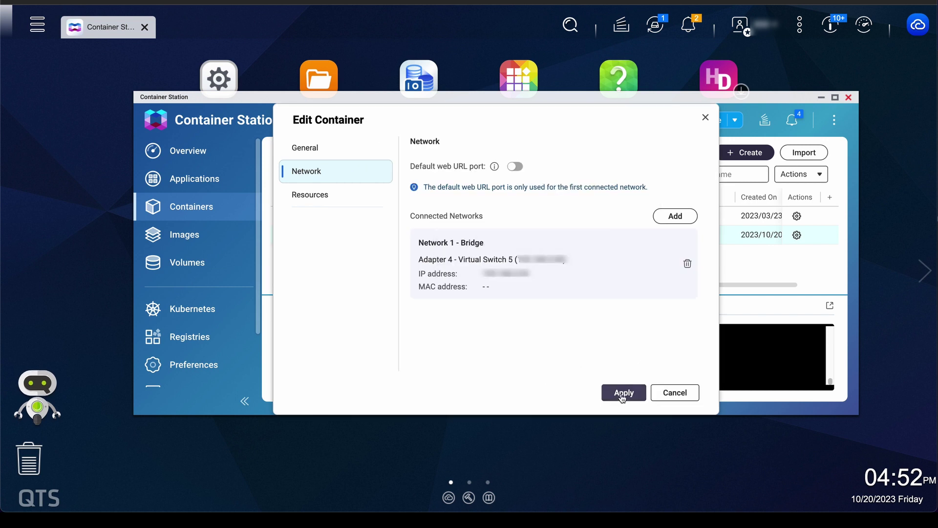
pyautogui.click(622, 394)
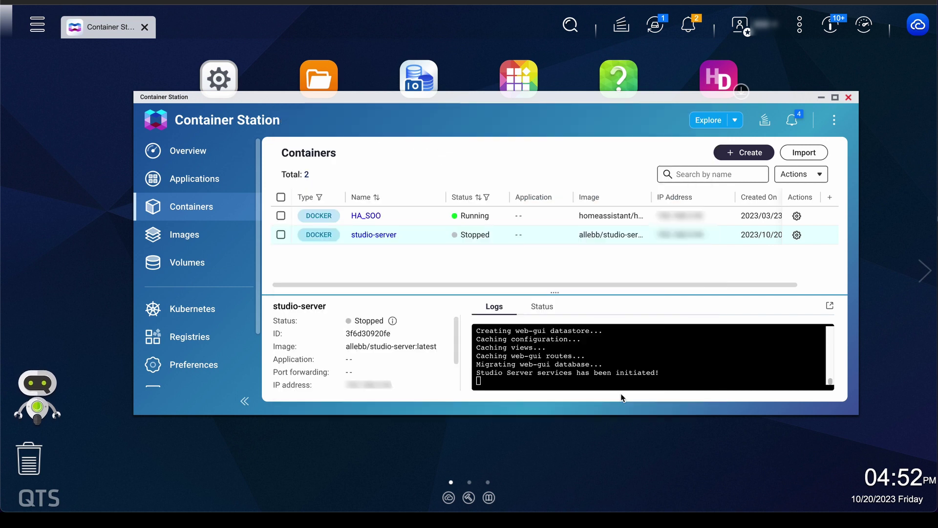
pyautogui.click(797, 235)
pyautogui.click(722, 257)
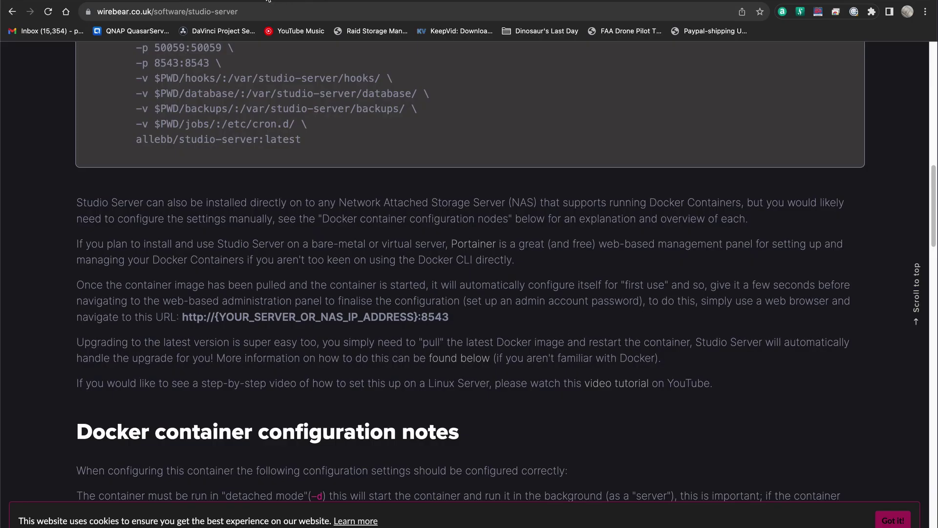
pyautogui.scroll(15, 224, 329)
pyautogui.scroll(-5, 382, 328)
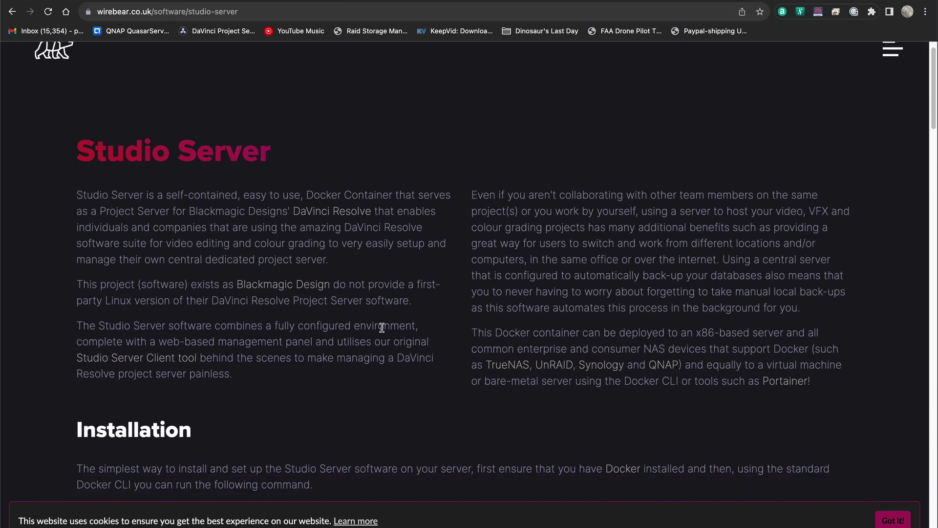
pyautogui.scroll(-9, 382, 327)
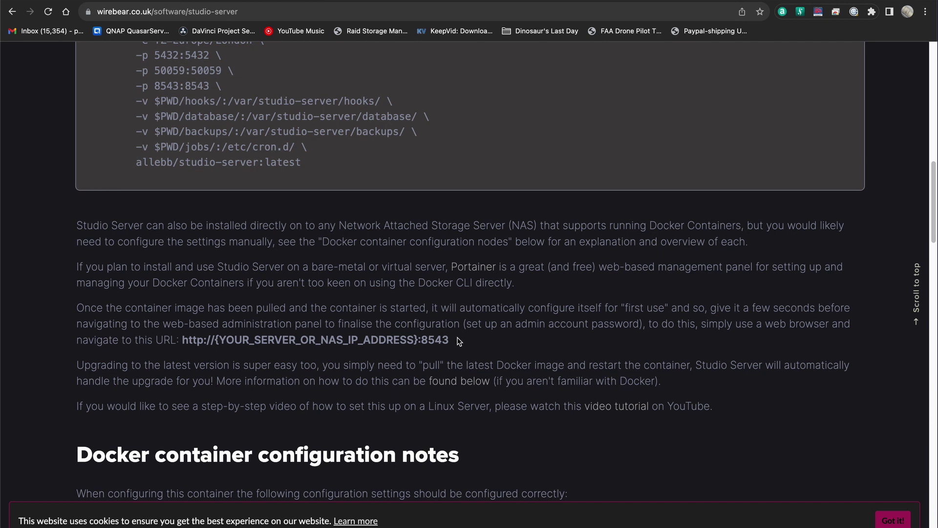
pyautogui.scroll(-3, 459, 340)
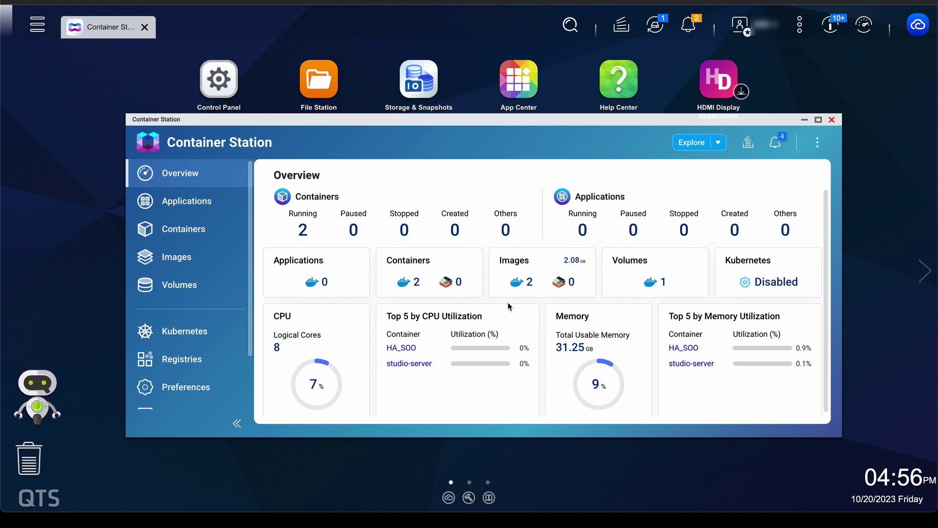
pyautogui.moveTo(443, 125); pyautogui.dragTo(444, 129)
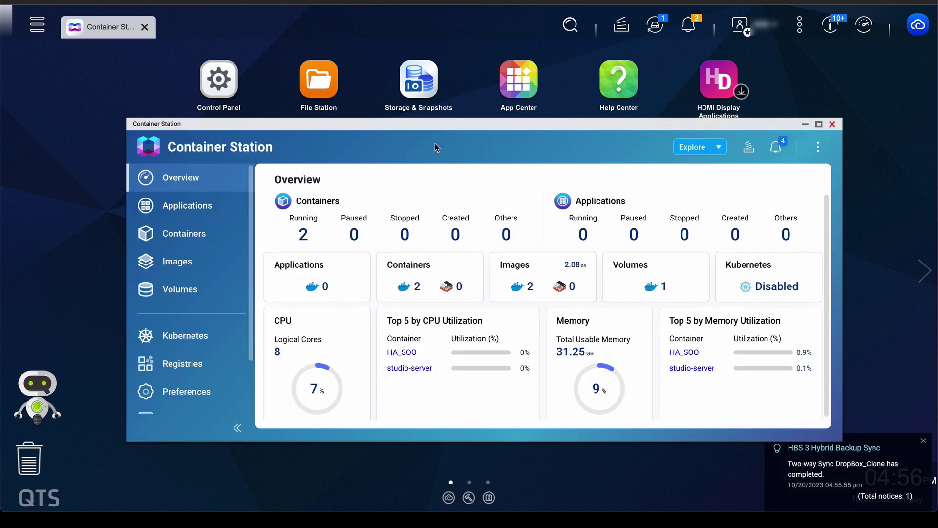
pyautogui.click(322, 86)
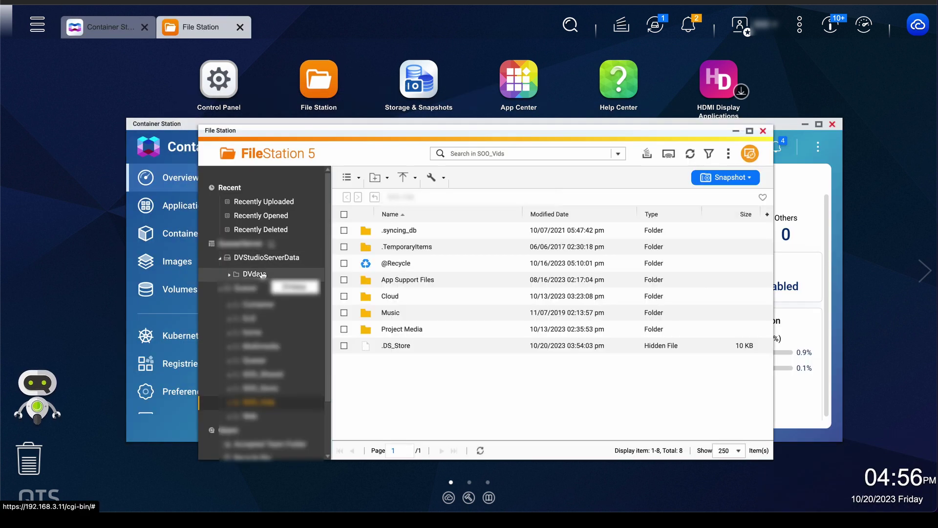
pyautogui.click(254, 274)
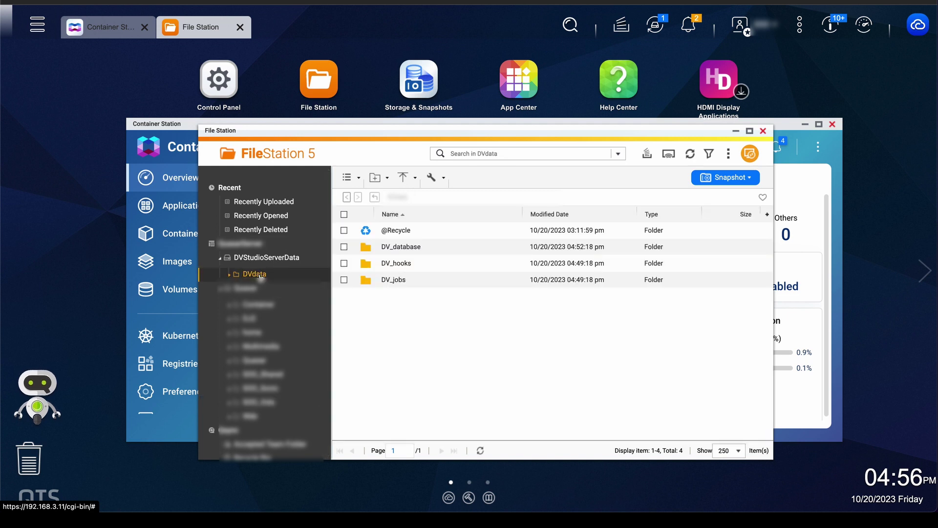
pyautogui.click(407, 252)
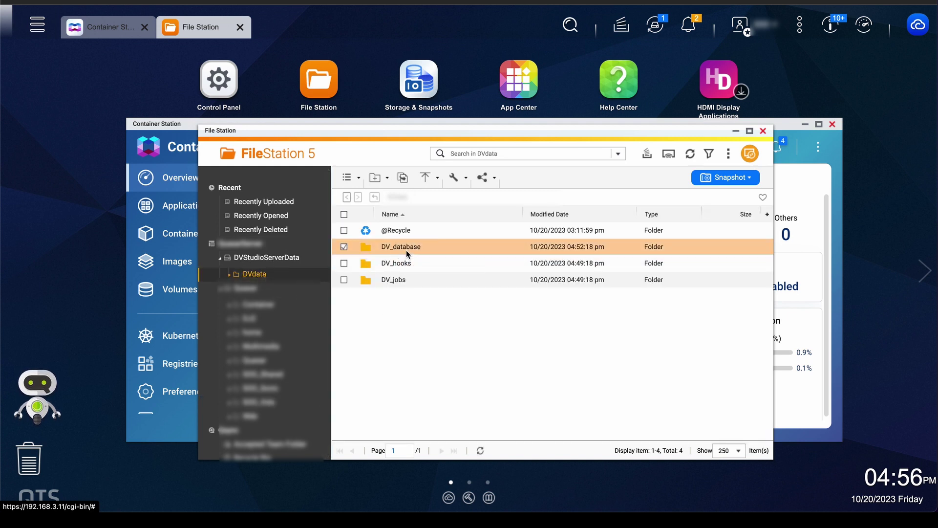
pyautogui.doubleClick(407, 251)
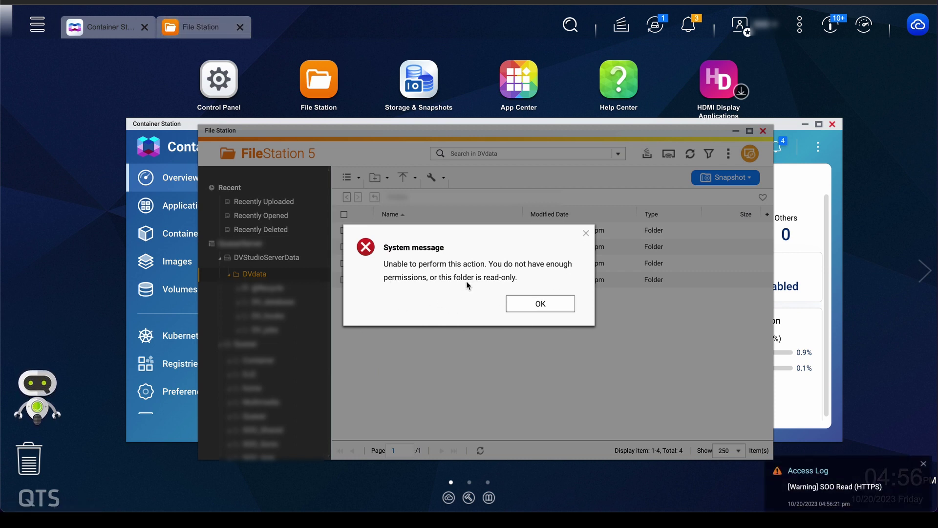
pyautogui.click(521, 307)
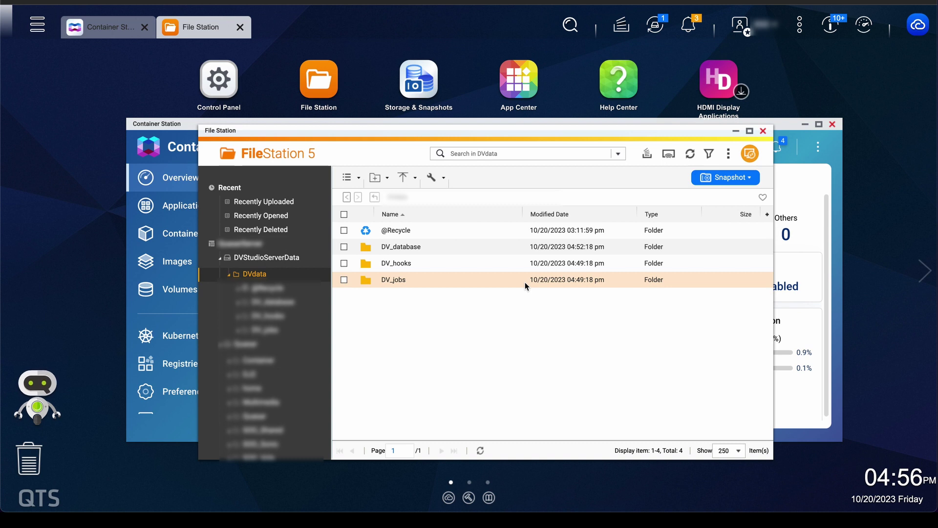
pyautogui.click(763, 131)
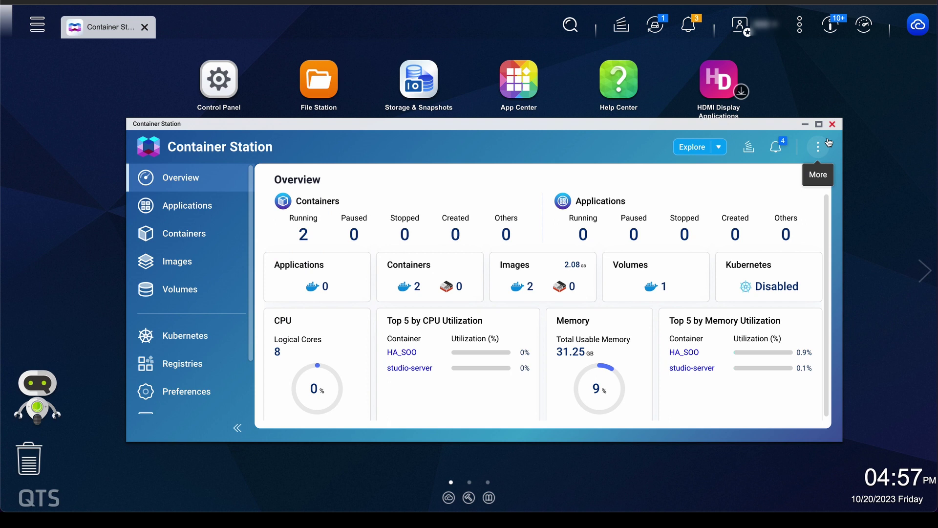